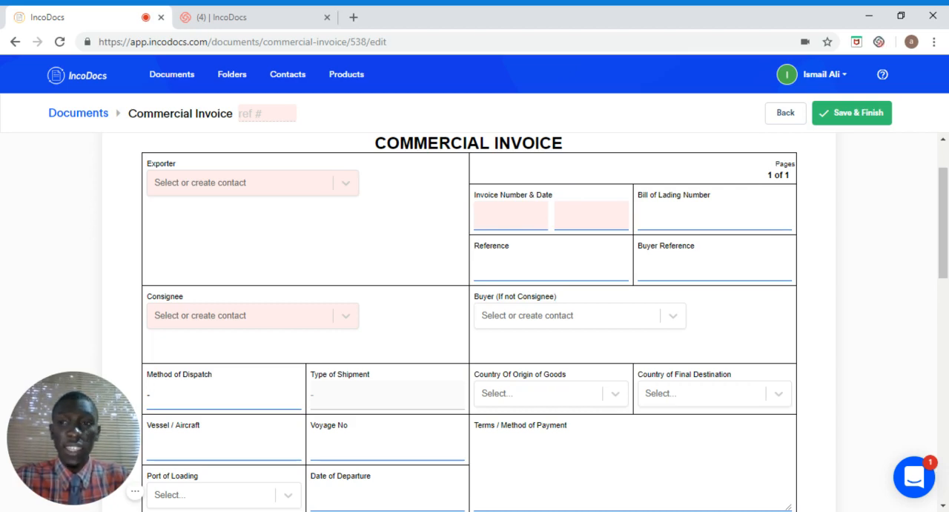
left_click(245, 193)
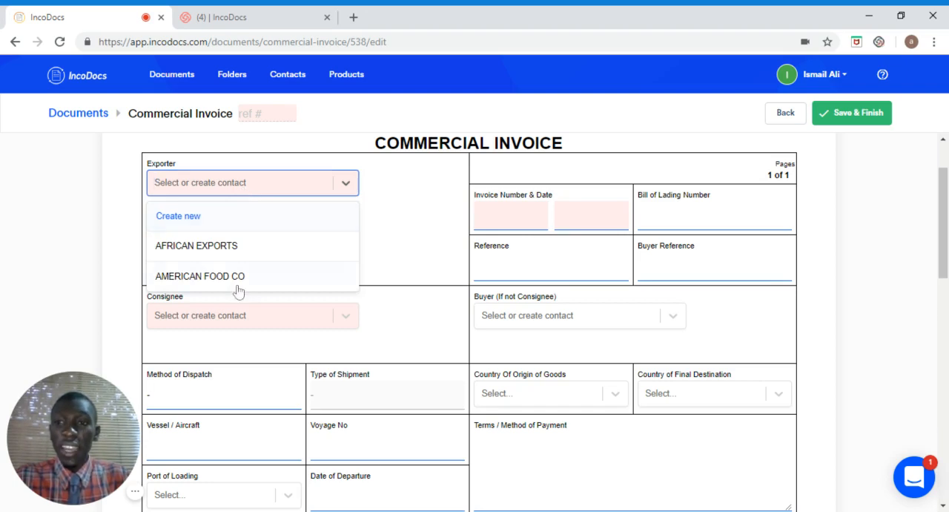
left_click(191, 221)
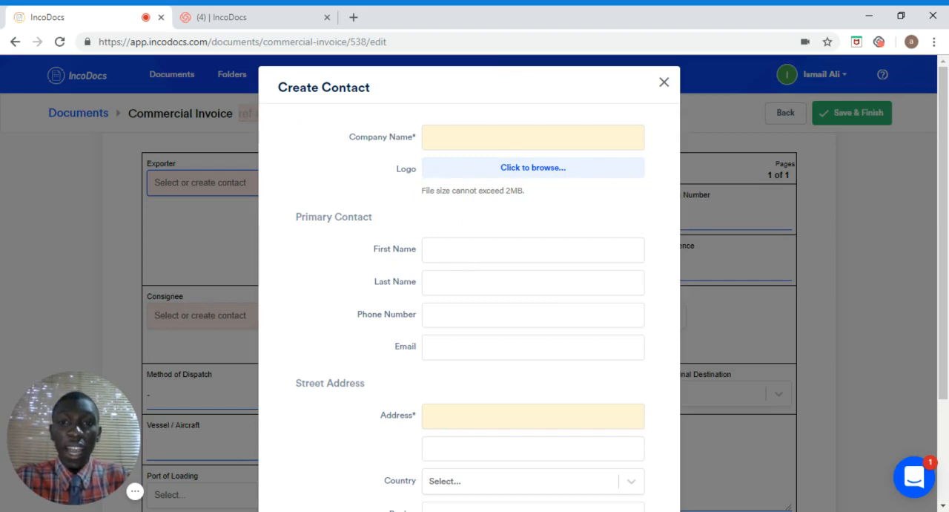
left_click(666, 83)
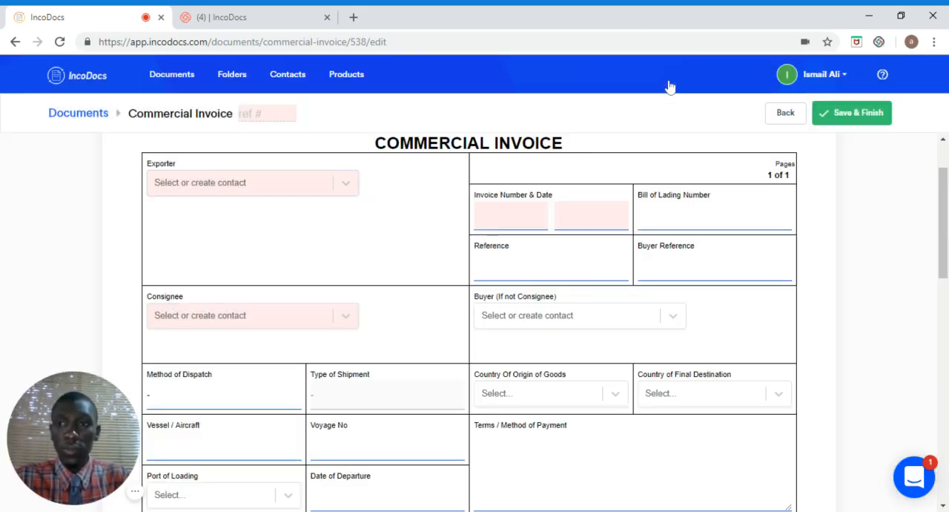
Step: Set the exporter to AFRICAN EXPORTS and the consignee to AMERICAN FOOD CO from the existing contacts
left_click(345, 190)
left_click(226, 253)
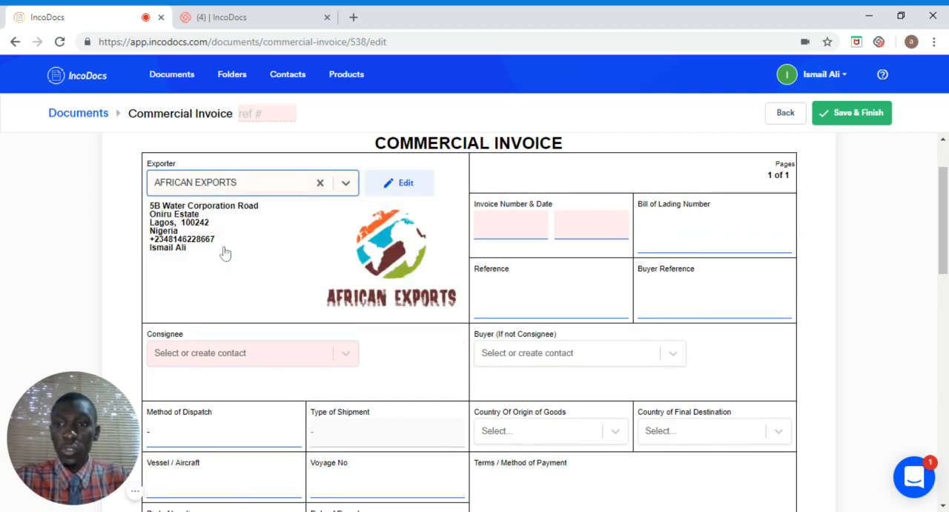
left_click(347, 356)
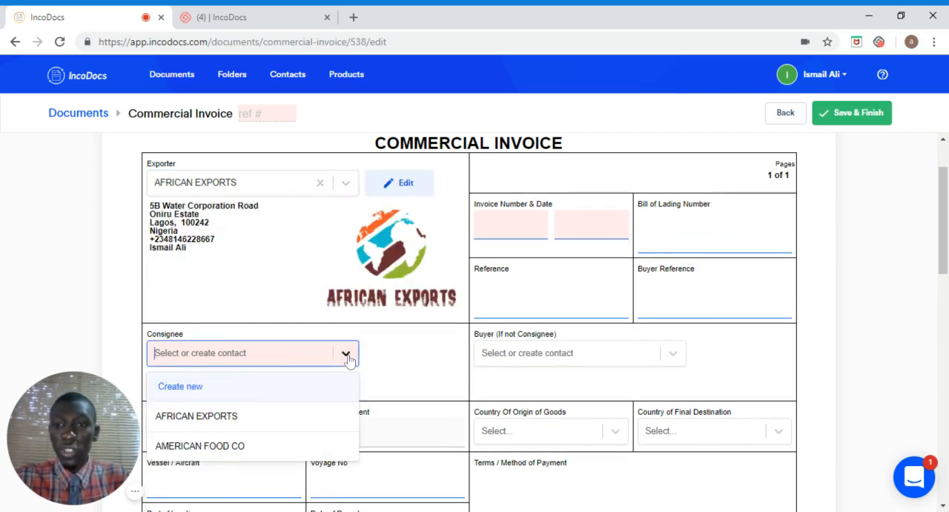
left_click(227, 447)
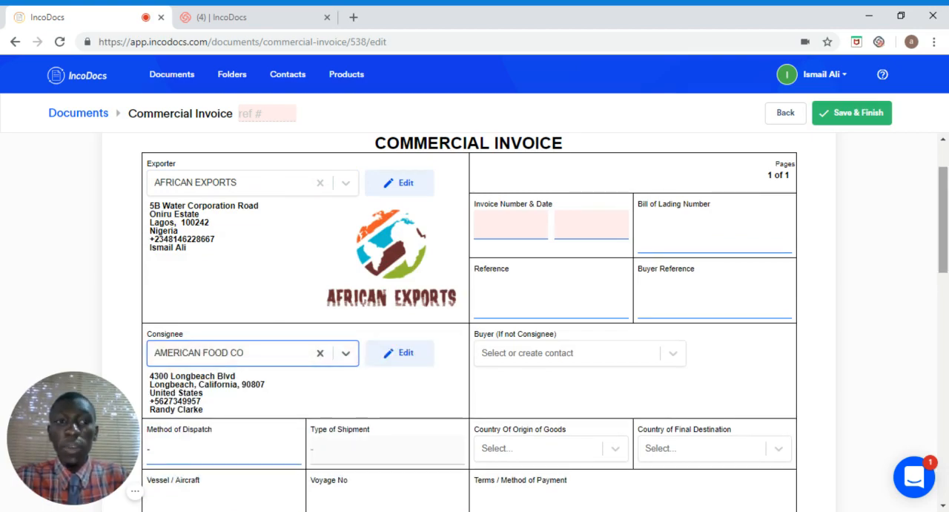
Step: Set the method of dispatch to Sea and the type of shipment to FCL
scroll(469, 319, "down", 4)
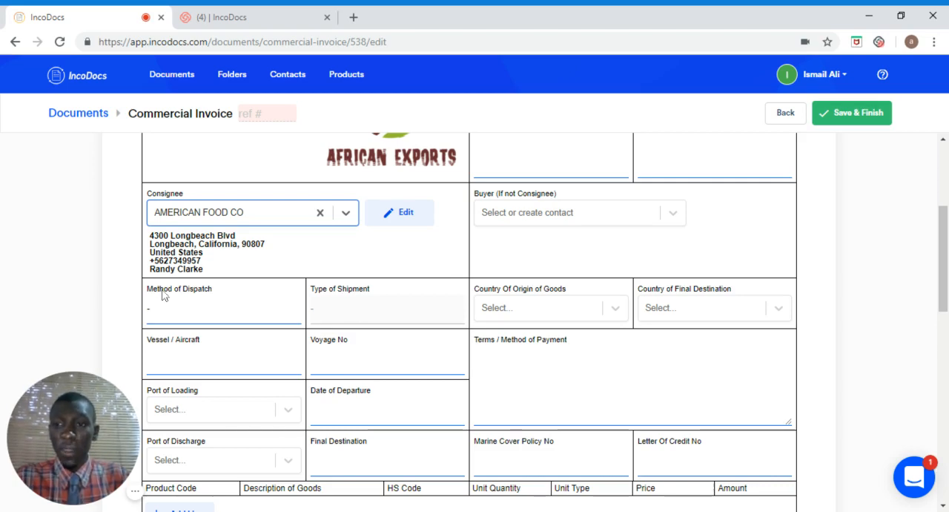
left_click(186, 315)
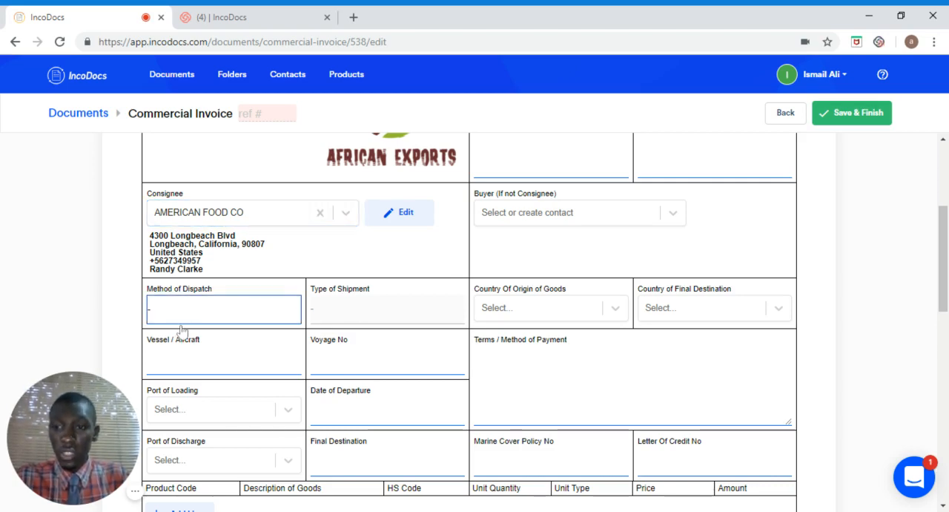
type("Sea")
left_click(346, 313)
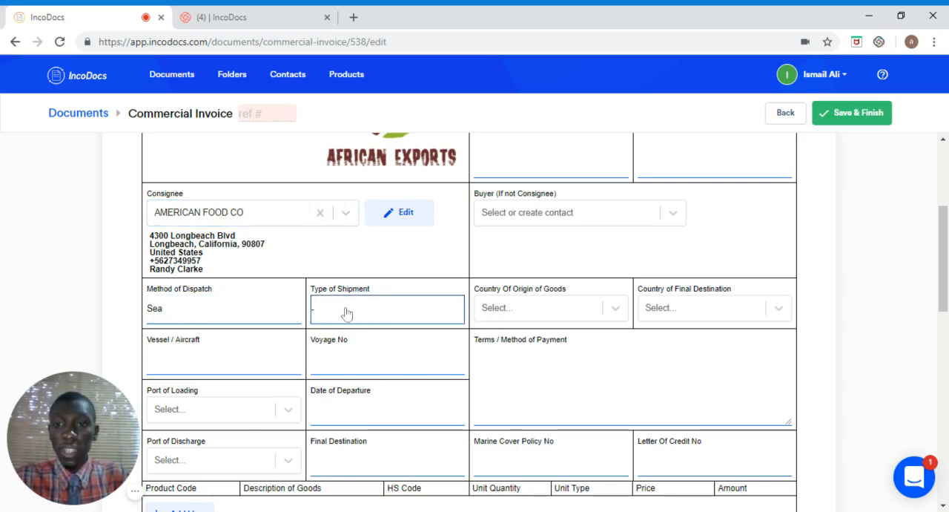
type("FCL")
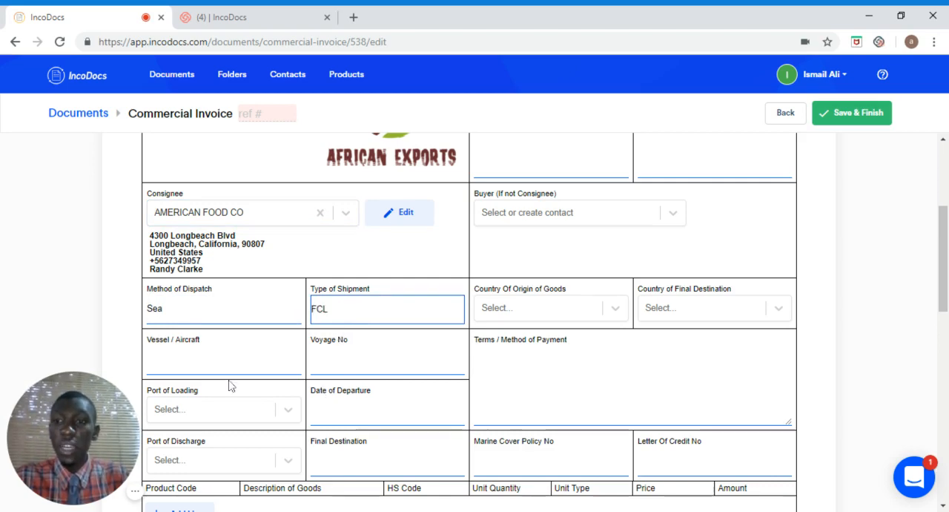
Step: Enter MAERSK PHOENIX as the vessel and 160W as the voyage number
left_click(147, 360)
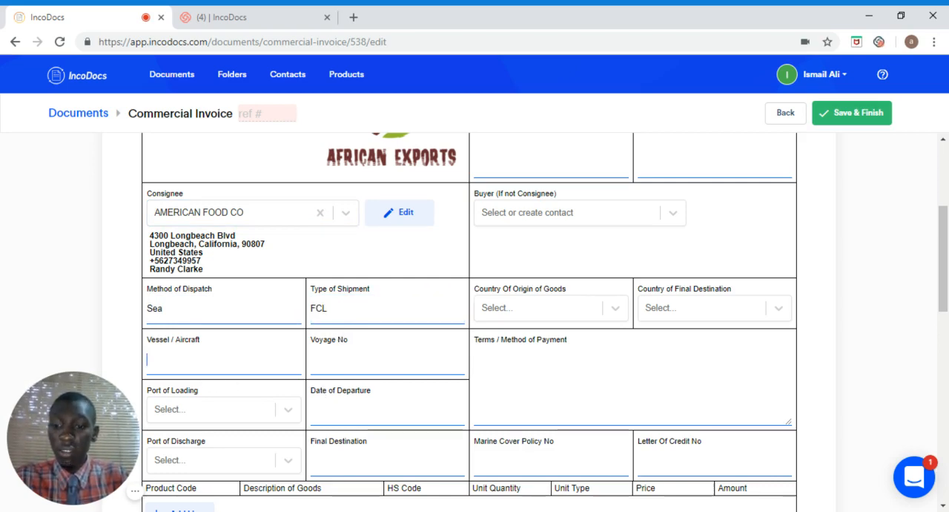
type("MAEEER")
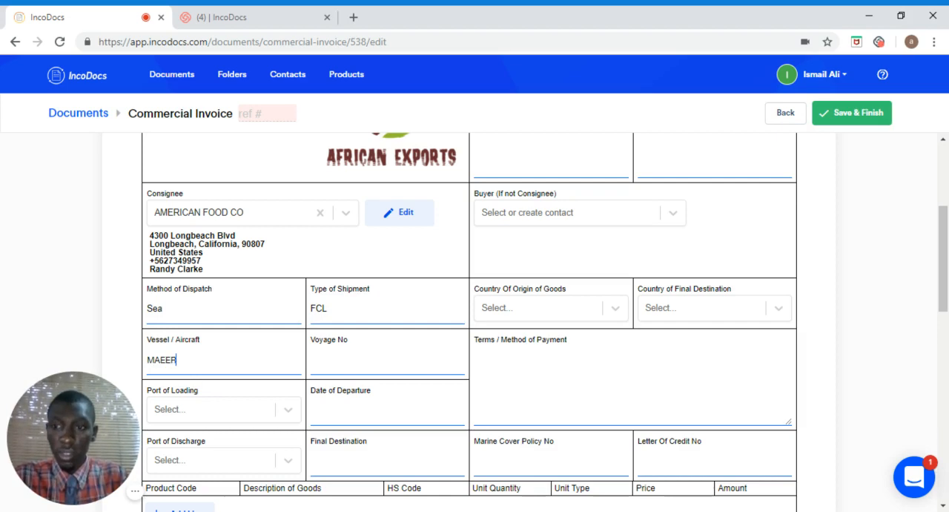
key("BackSpace")
key("BackSpace")
type("RS")
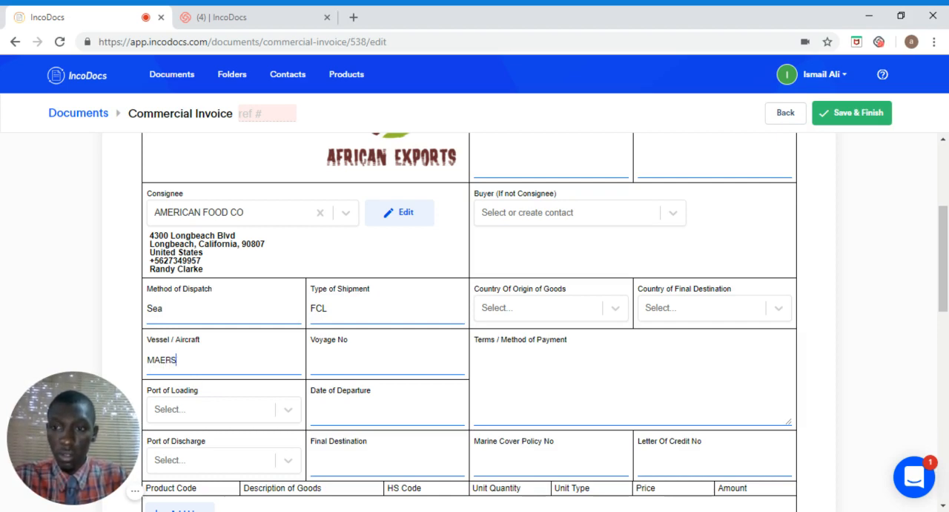
type("K PHO")
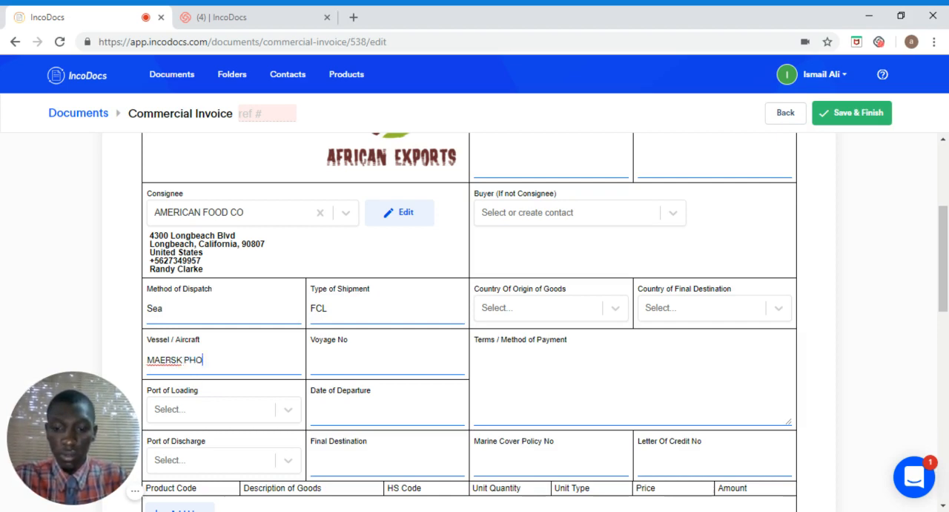
type("ENIX")
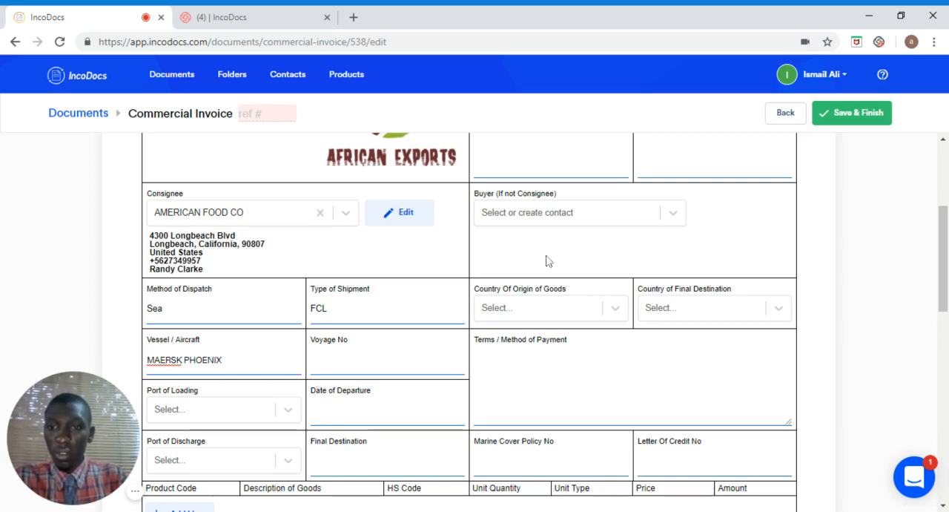
left_click(364, 364)
type("160W")
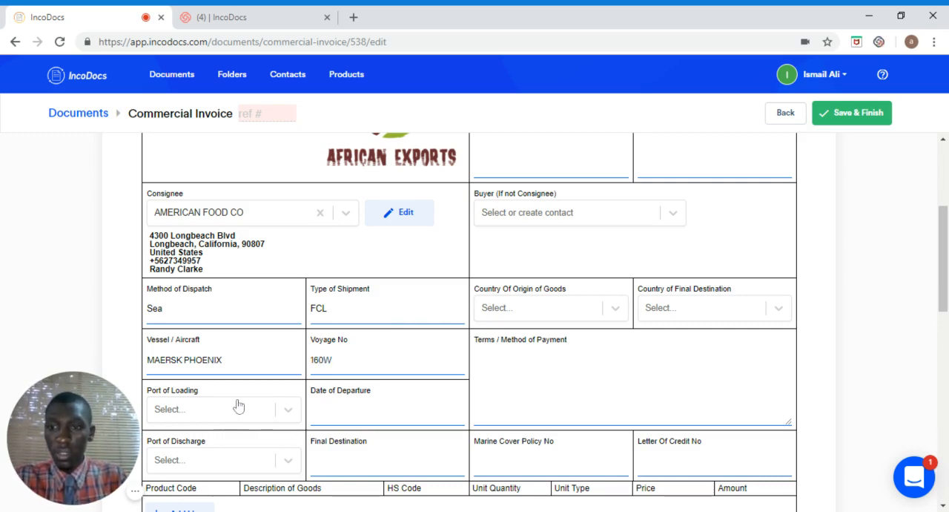
Step: Set the port of loading to Nigeria - Lagos and the date of departure to 28 Nov 2018
left_click(288, 412)
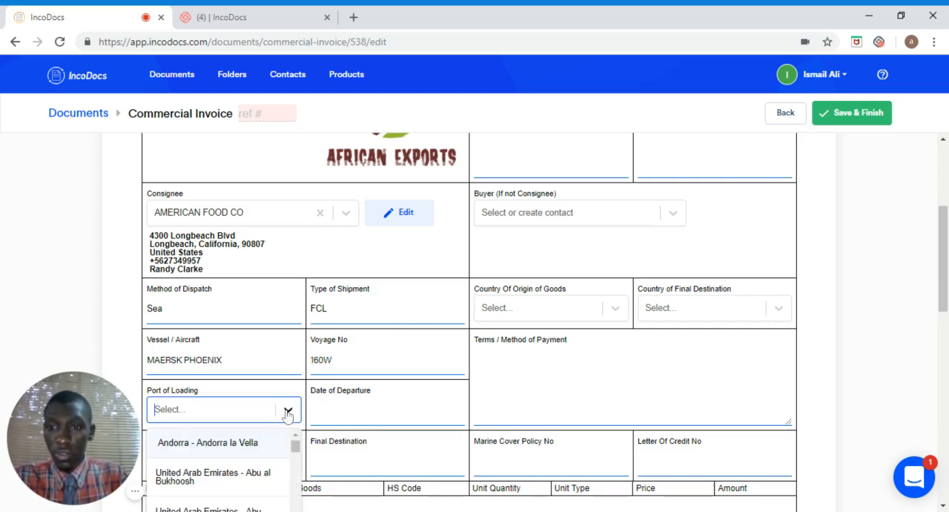
type("LAGOS")
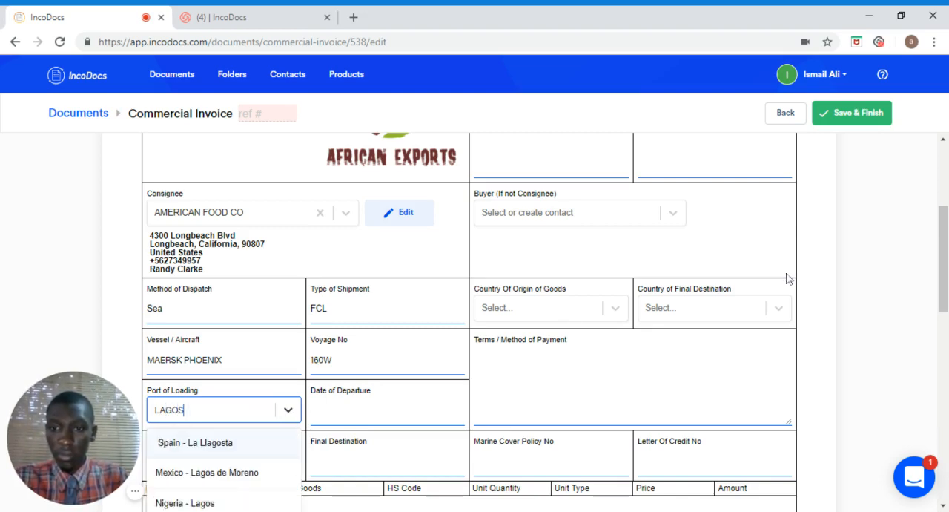
left_click_drag(943, 270, 943, 287)
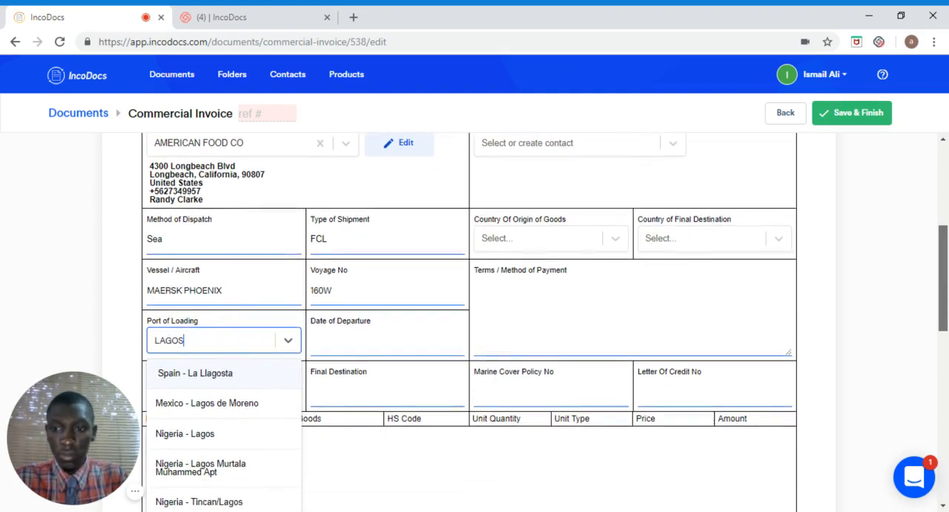
left_click(200, 433)
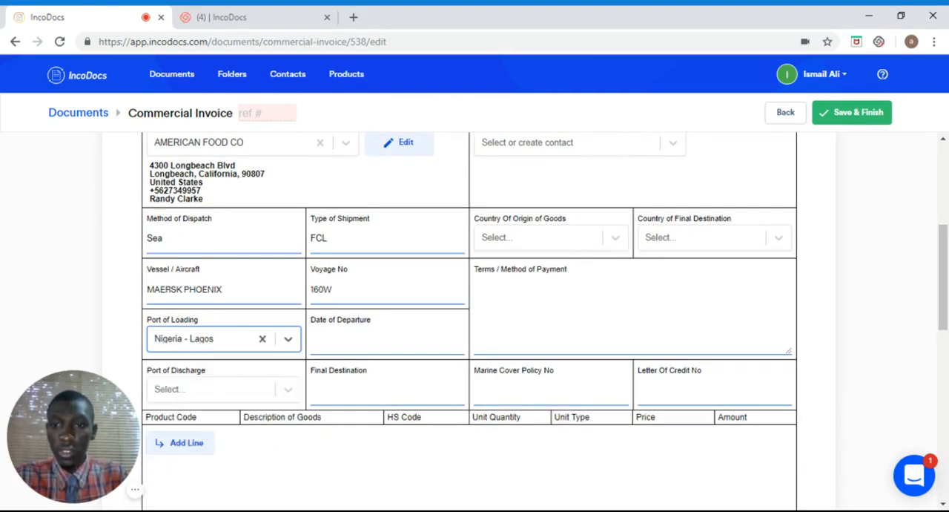
left_click(363, 341)
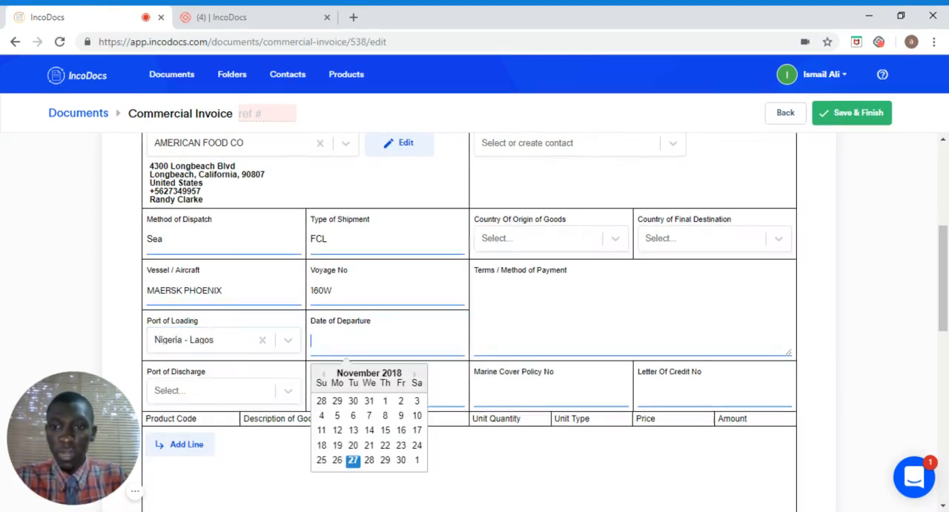
left_click(370, 461)
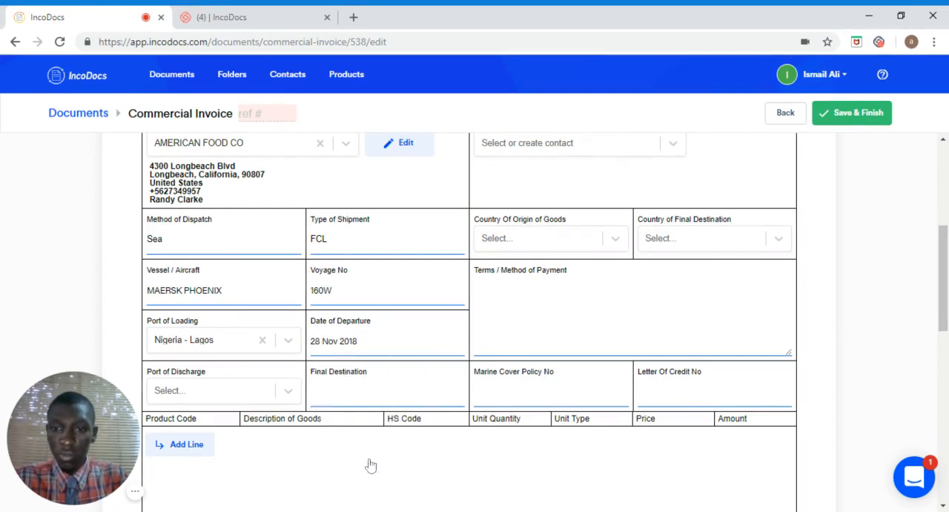
Step: Set the port of discharge to United States of America - Long Beach and the final destination to LONG BEACH
left_click(201, 394)
type("LO")
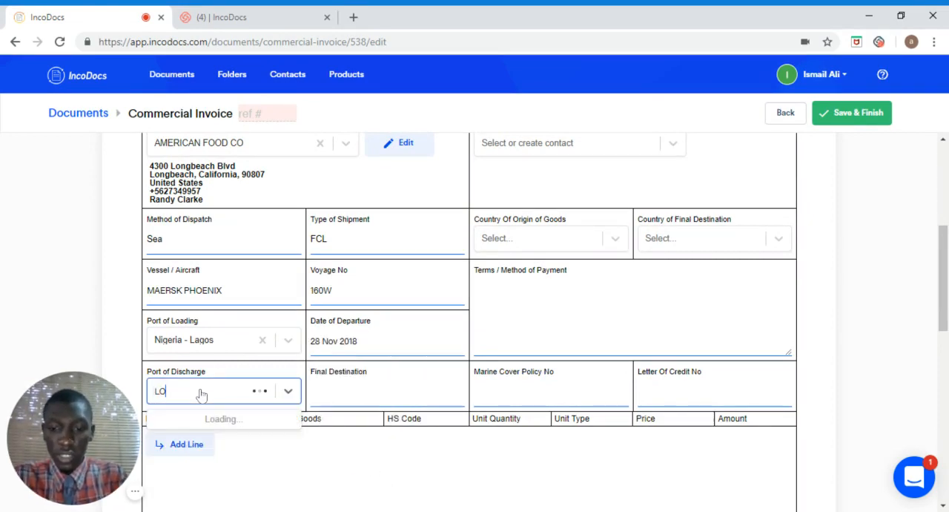
type("NG BEACH")
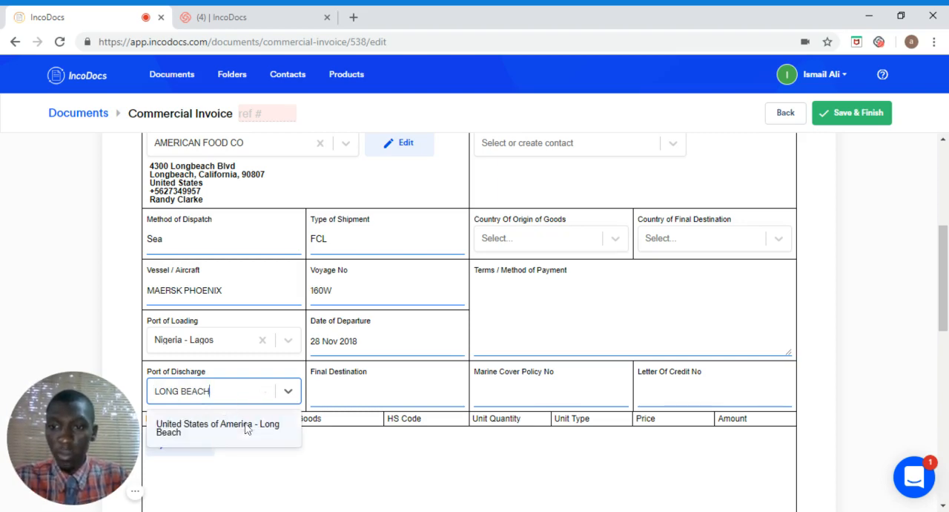
left_click(233, 428)
left_click(313, 391)
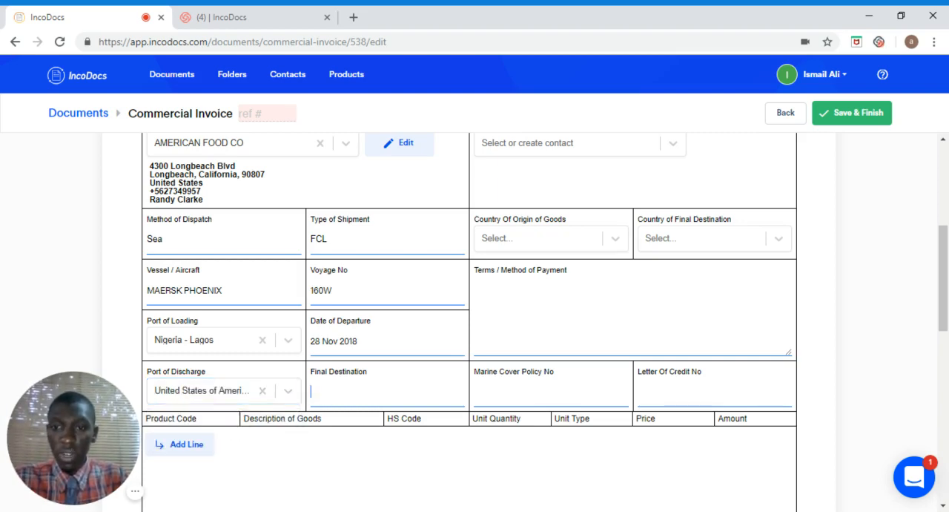
type("LONG B")
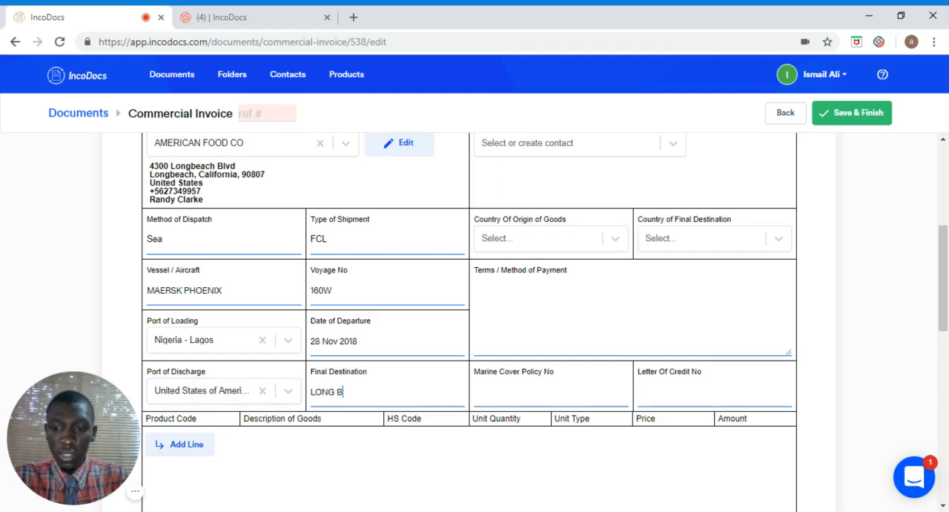
type("EACH")
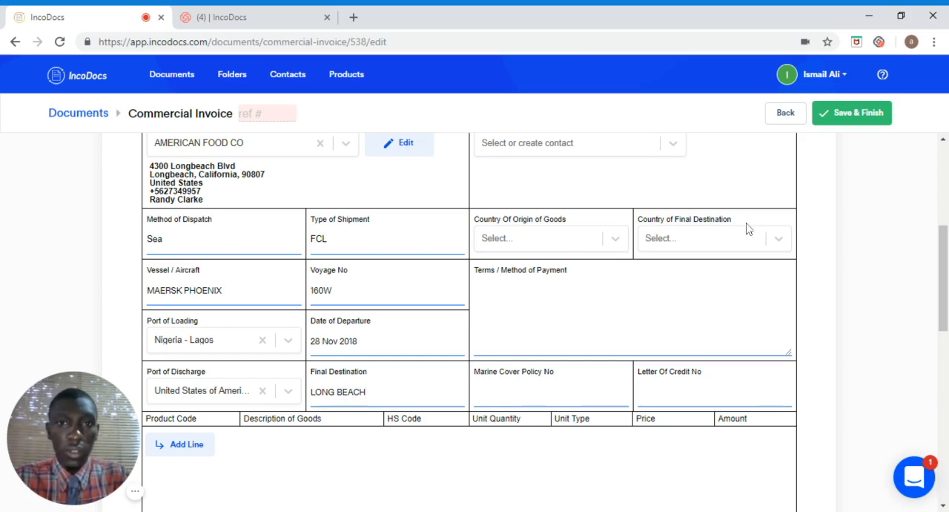
Step: Enter 2 as both the invoice number and the document reference, and date the invoice 27 Nov 2018
scroll(469, 319, "up", 2)
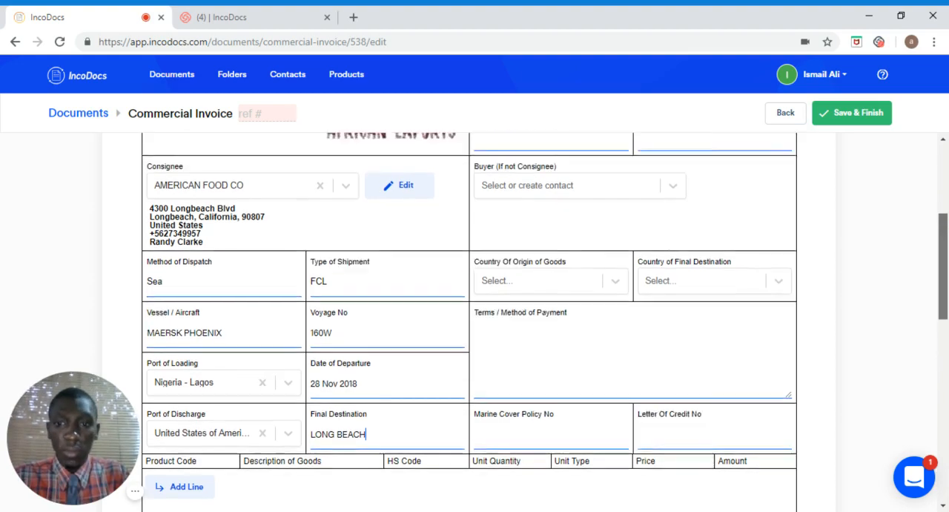
scroll(468, 319, "up", 3)
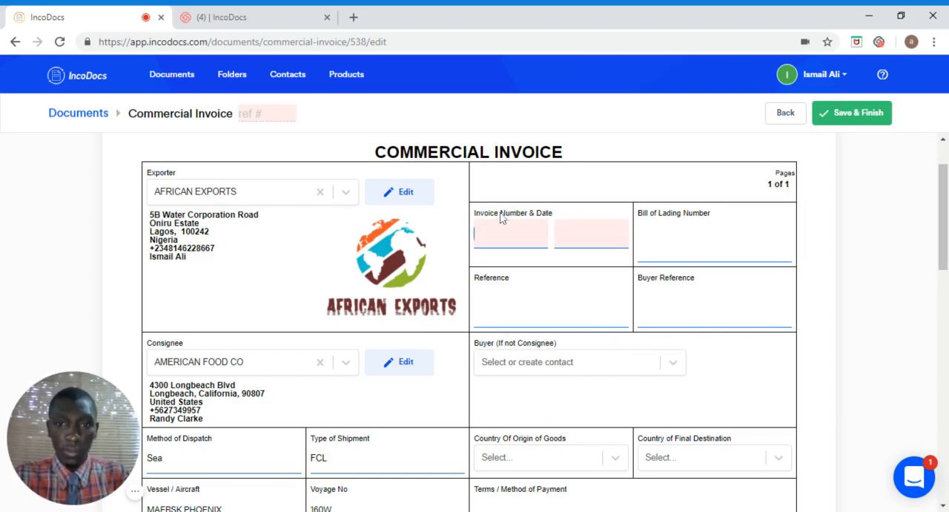
type("2")
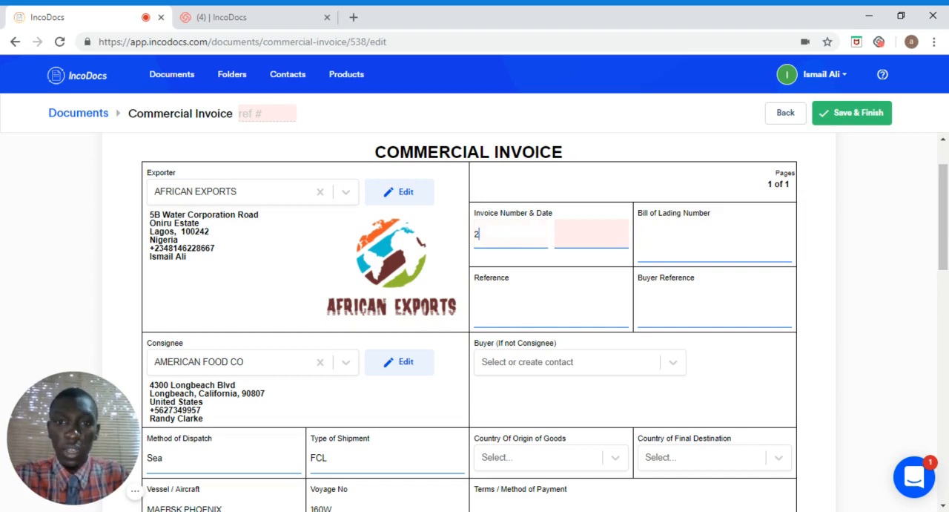
left_click(245, 113)
type("2")
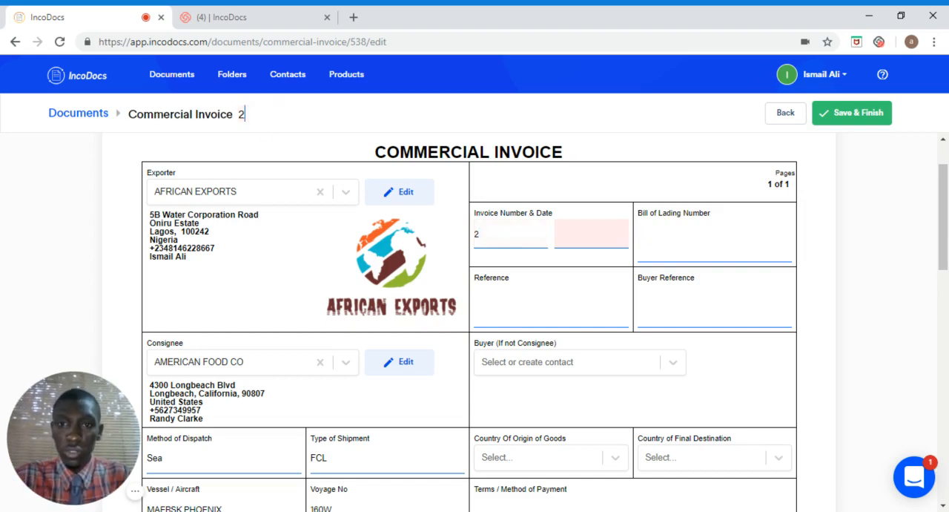
left_click(591, 234)
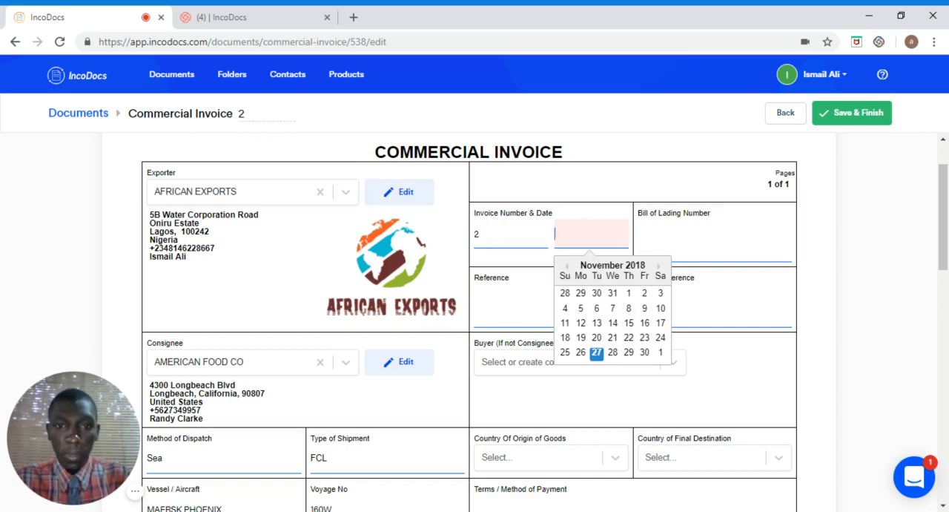
left_click(597, 354)
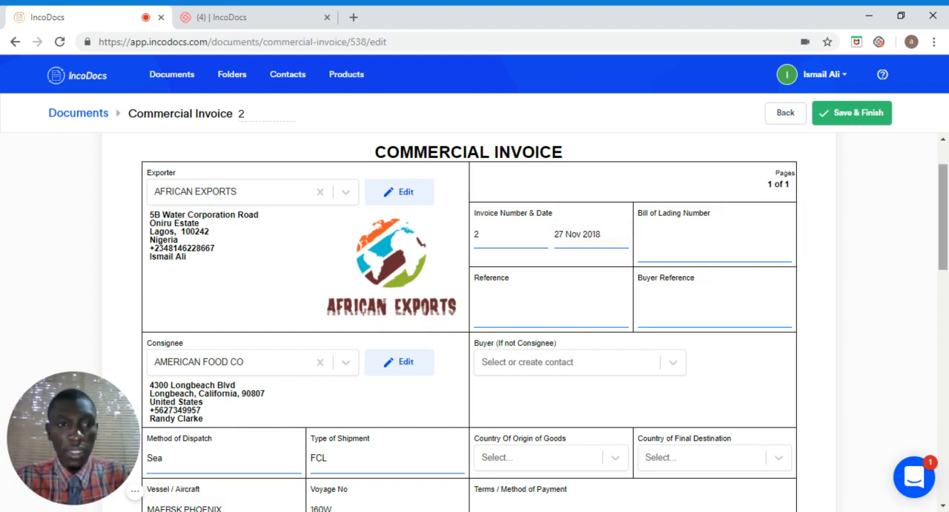
Step: Set the country of origin of goods to Nigeria
scroll(567, 298, "down", 3)
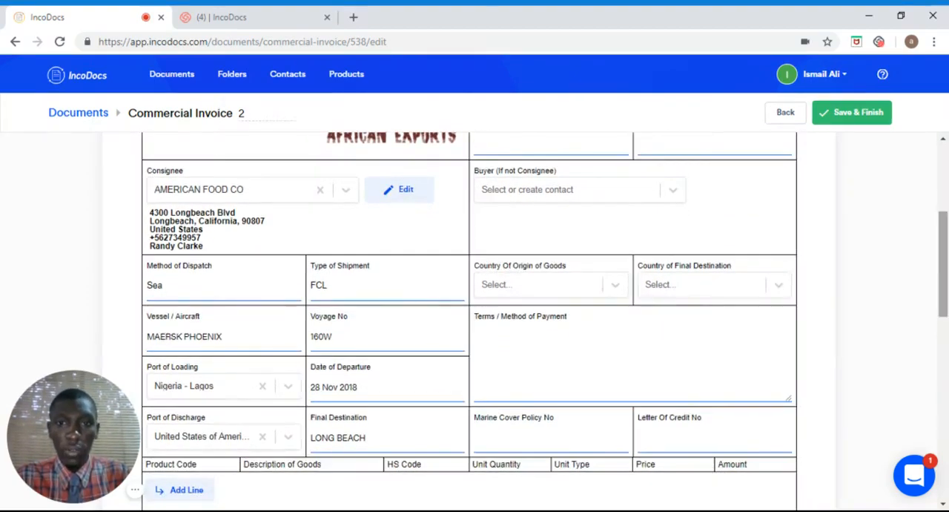
left_click(577, 295)
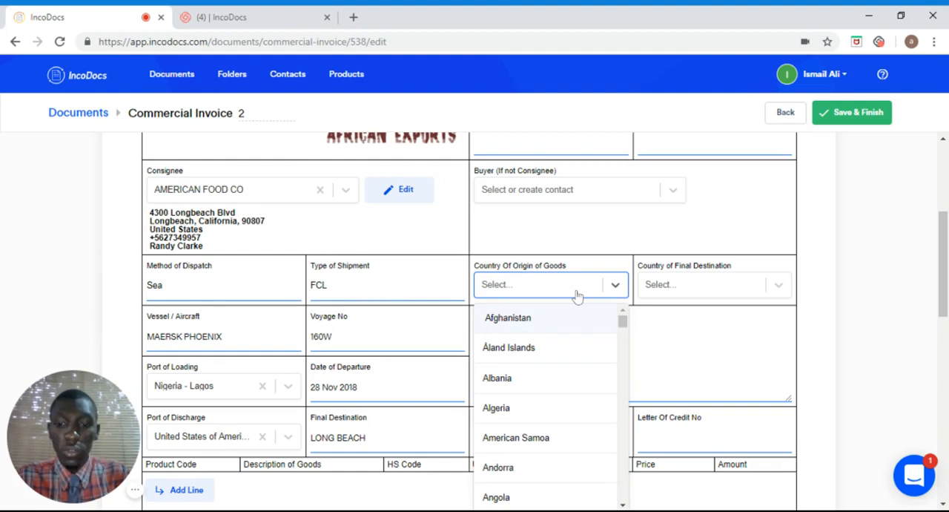
type("NIGERI")
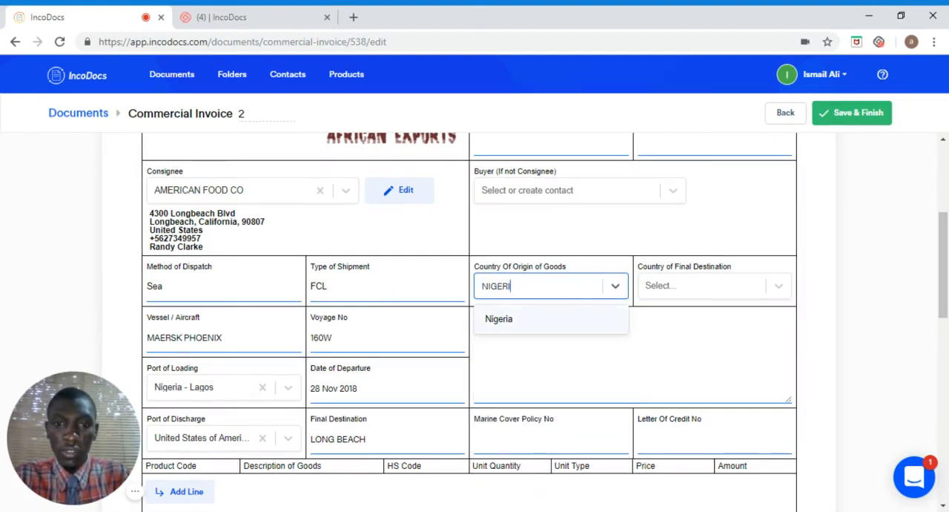
type("A")
left_click(496, 319)
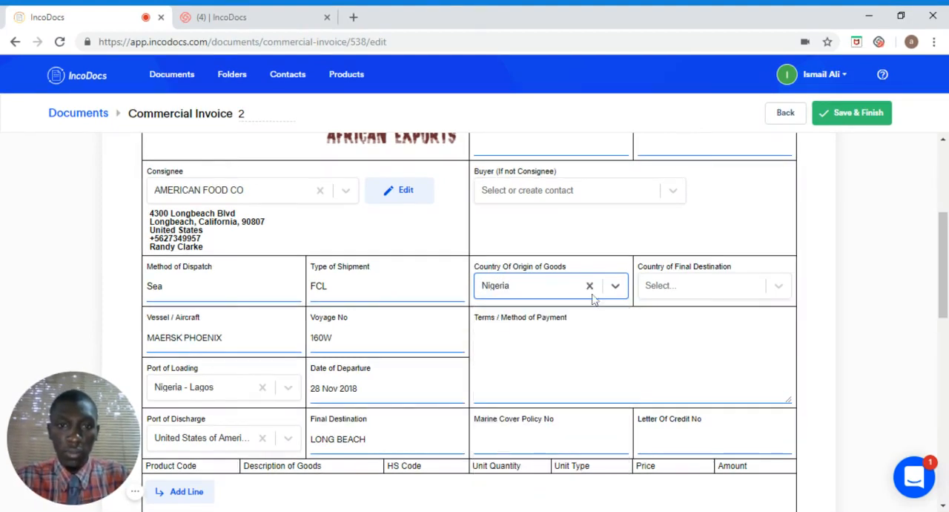
Step: Set the country of final destination to United States and enter the payment terms "50% DEPOSIT, BALANCE UPON BILL OF LADING"
left_click(674, 286)
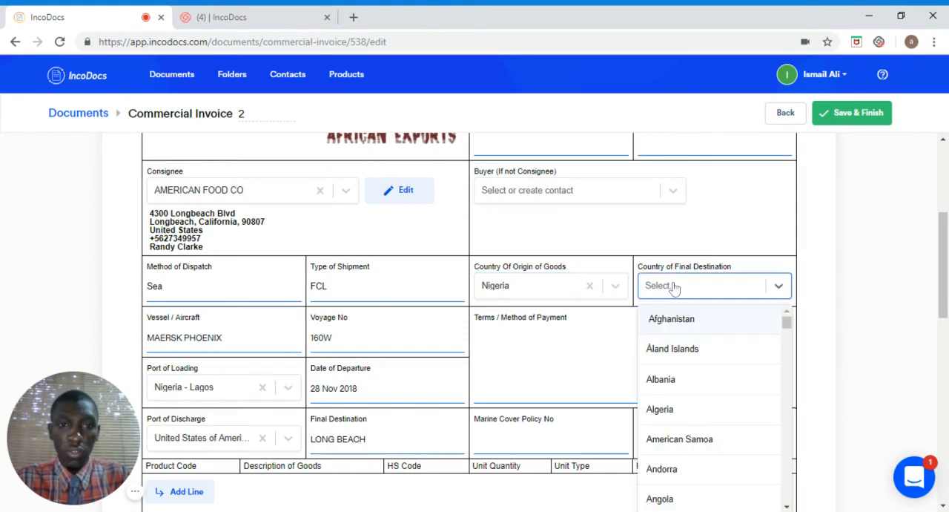
type("UNITED")
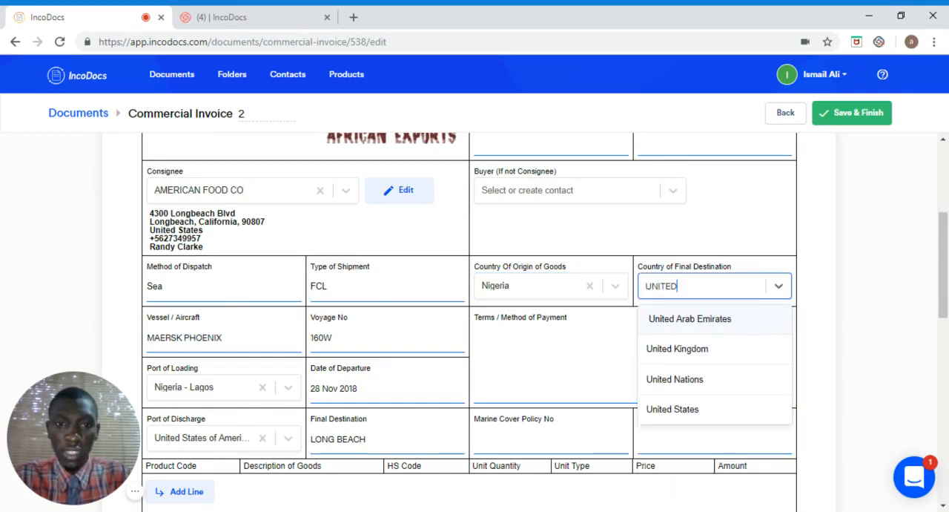
left_click(687, 410)
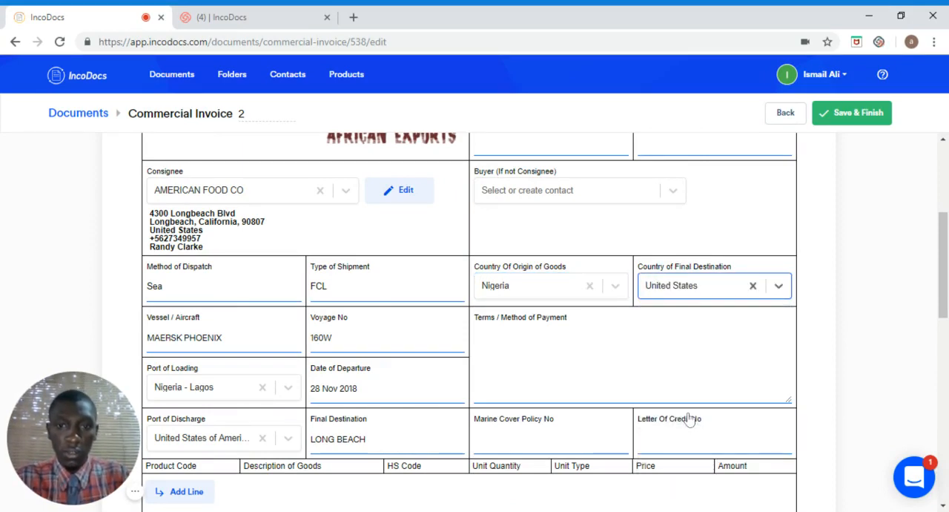
left_click(519, 338)
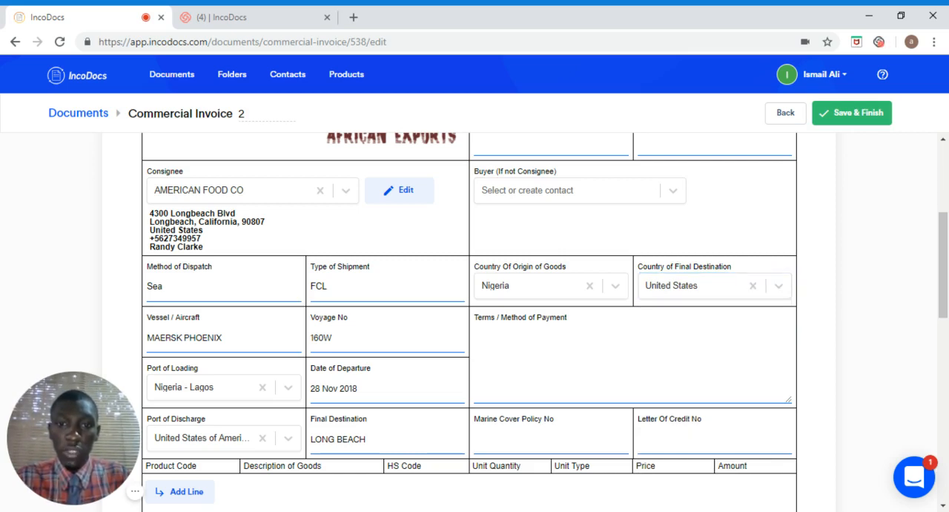
type("50% DEPOSIT, BALANCE UPON BILL OF LADING")
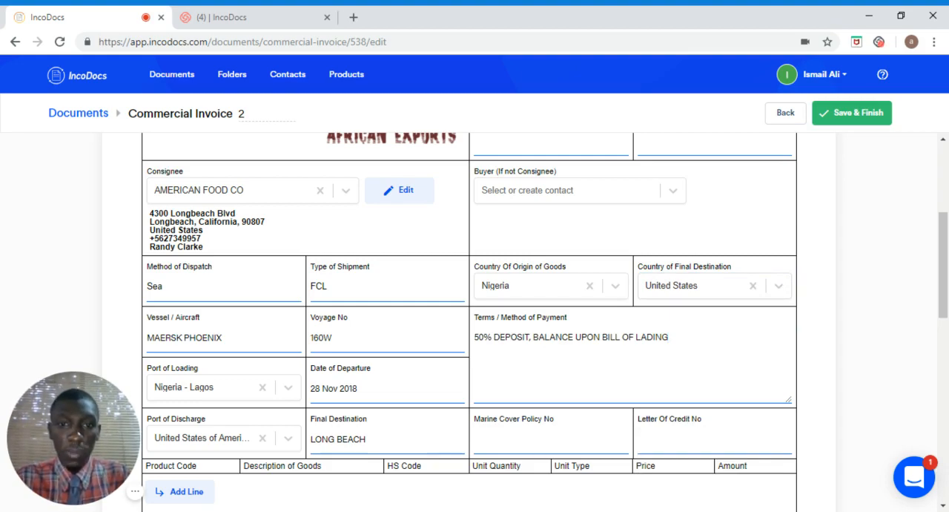
Step: Add a product line to the invoice's goods table
scroll(942, 265, "down", 2)
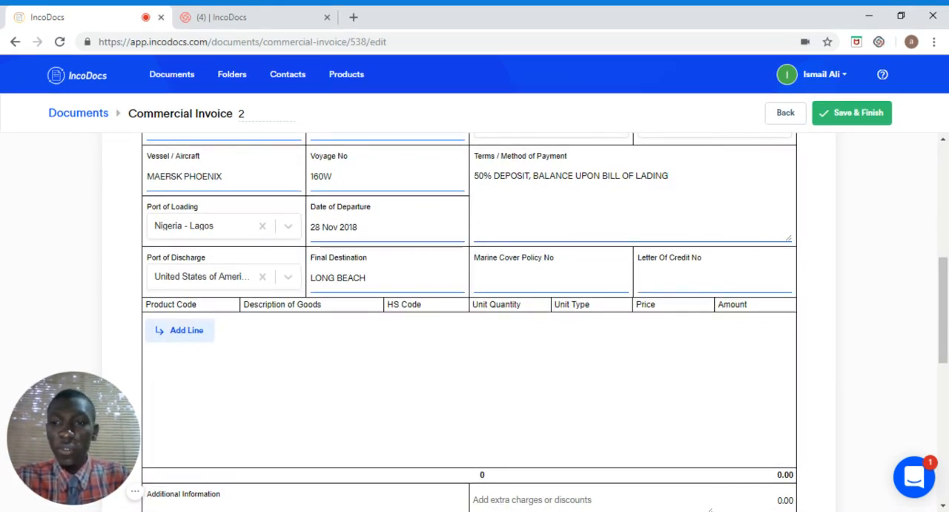
left_click(175, 338)
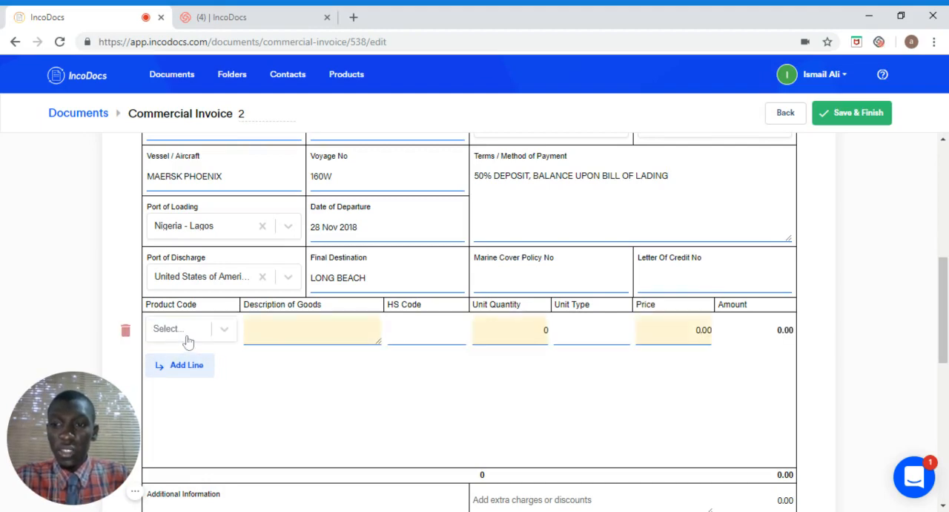
left_click(227, 330)
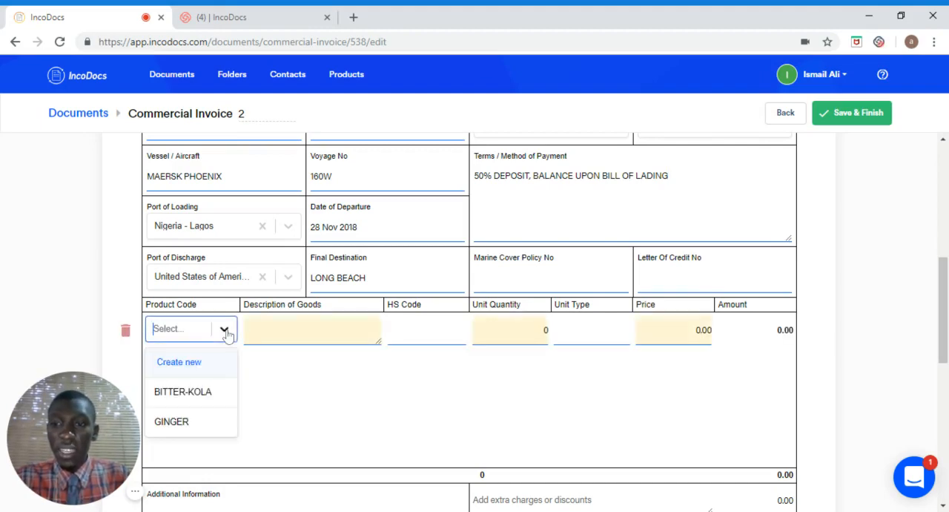
left_click(178, 362)
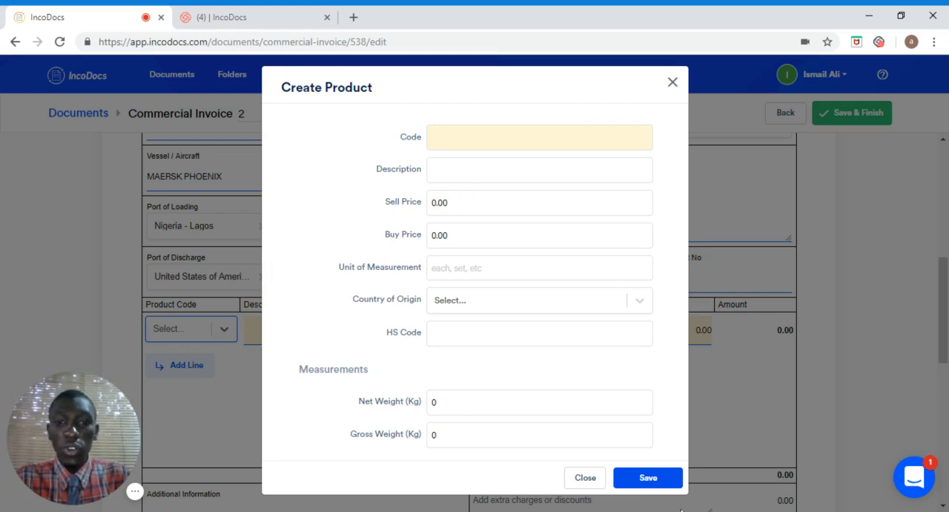
left_click(672, 84)
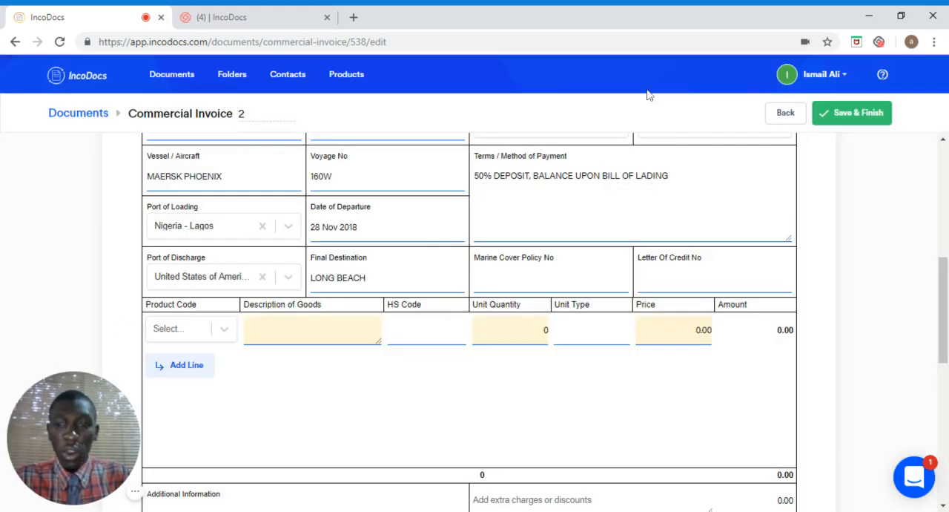
Step: Choose BITTER-KOLA as the product on the goods line and set its unit quantity to 25
left_click(224, 341)
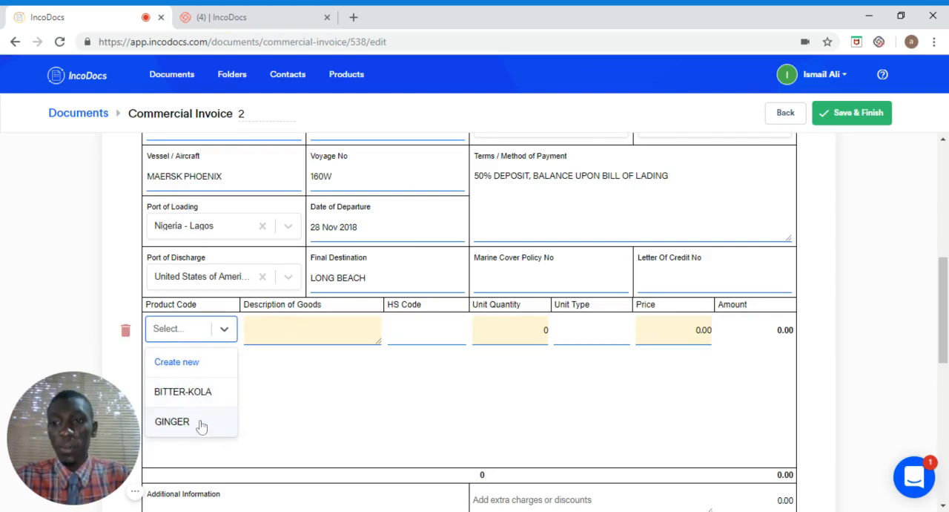
left_click(186, 391)
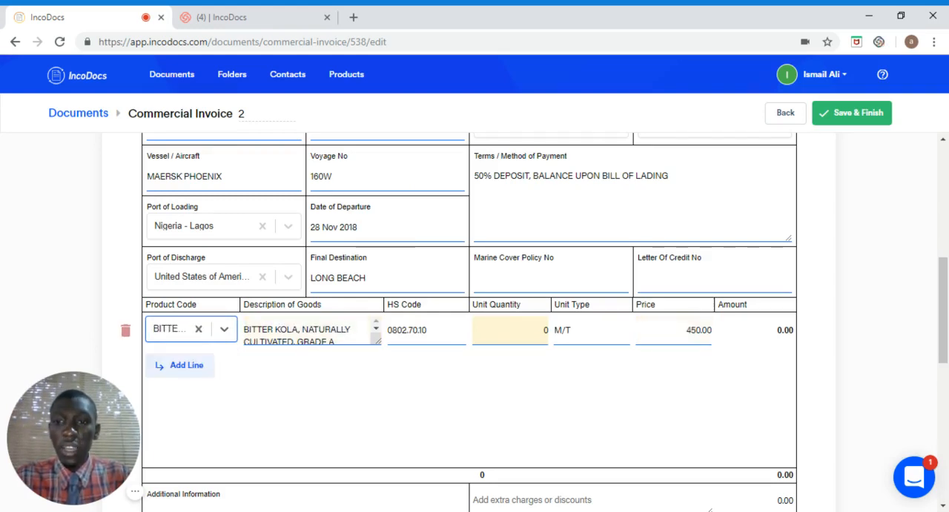
left_click_drag(249, 329, 338, 341)
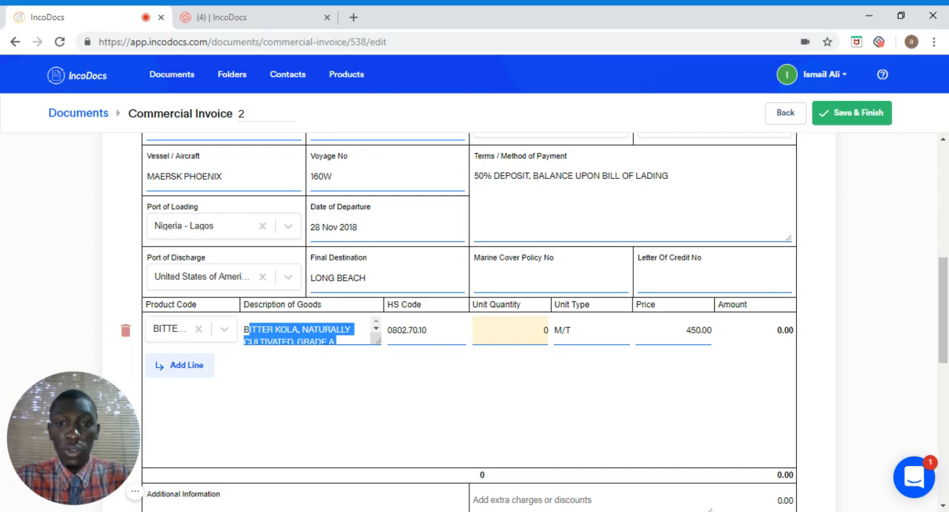
left_click(540, 330)
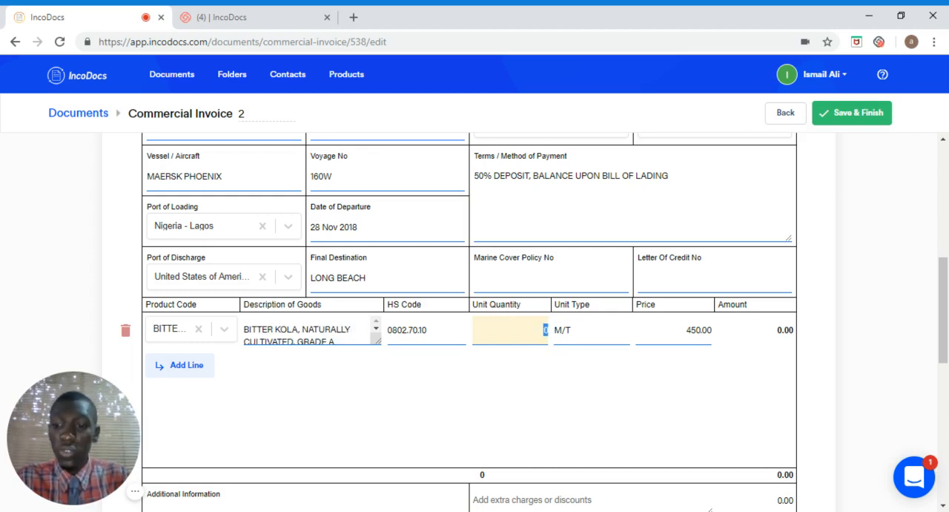
type("25")
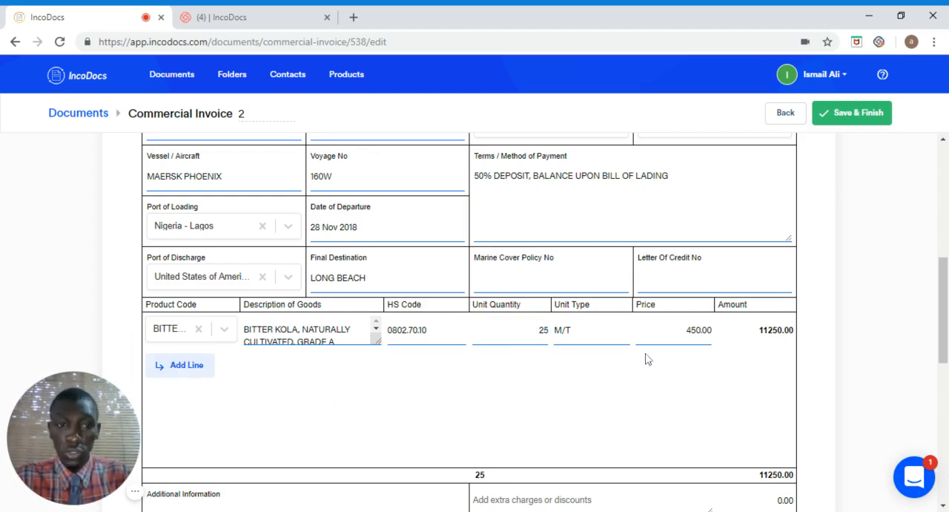
Step: Enter "20 DAYS LEAD TIME AFTER DEPOSIT" as the invoice's additional information
scroll(398, 275, "down", 3)
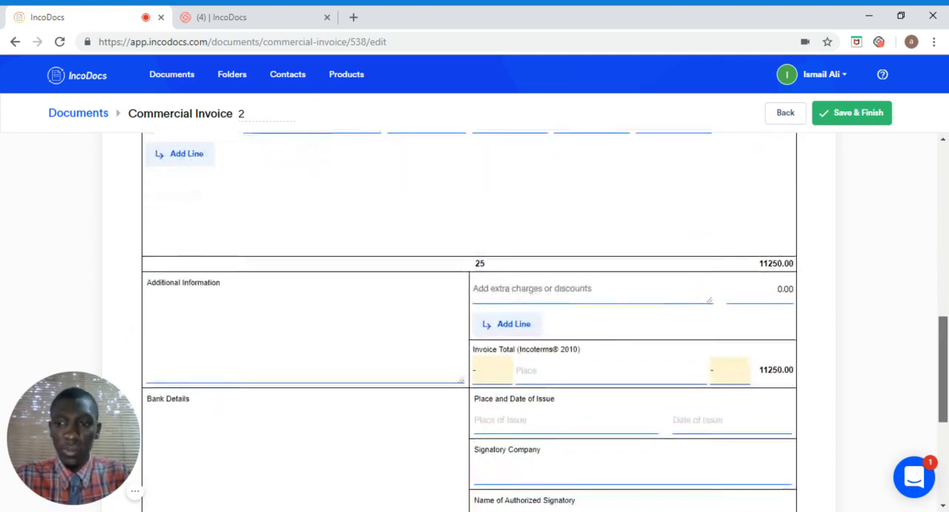
left_click(398, 275)
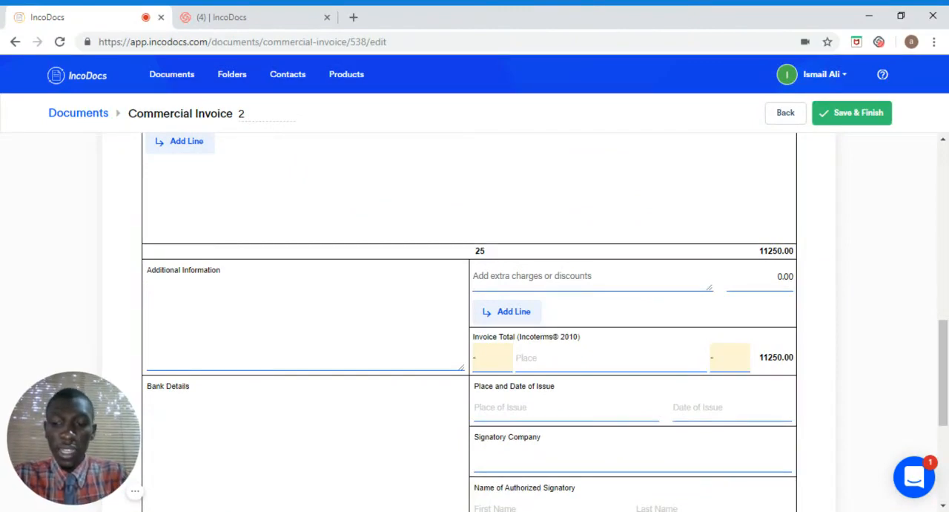
type("20")
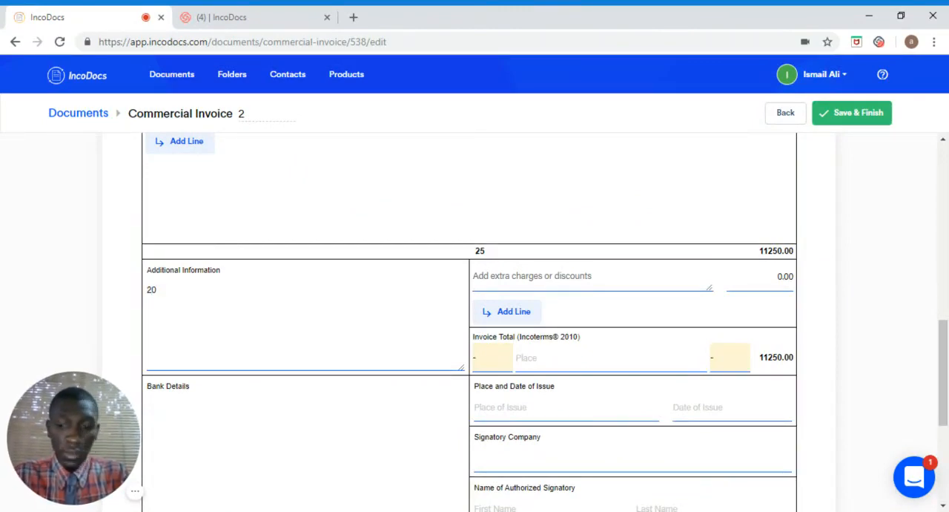
type(" DAYS LE")
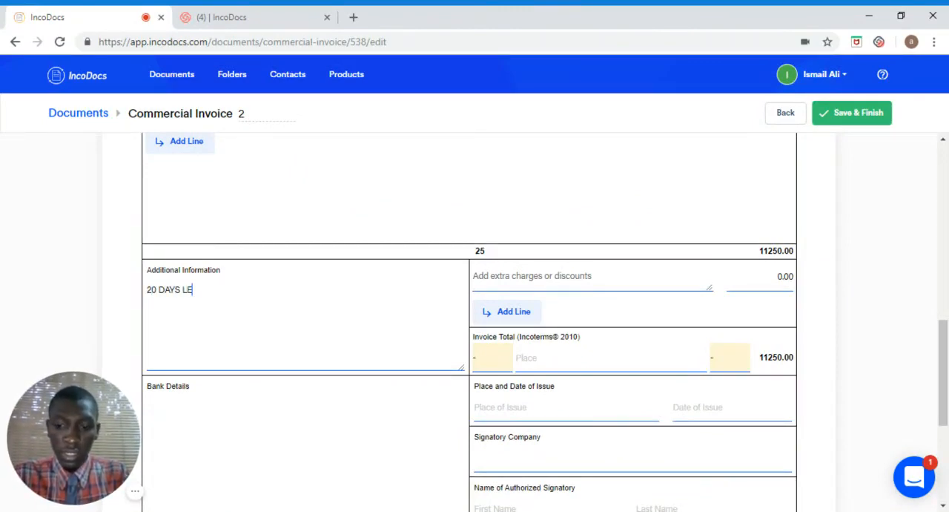
type("AD TIME A")
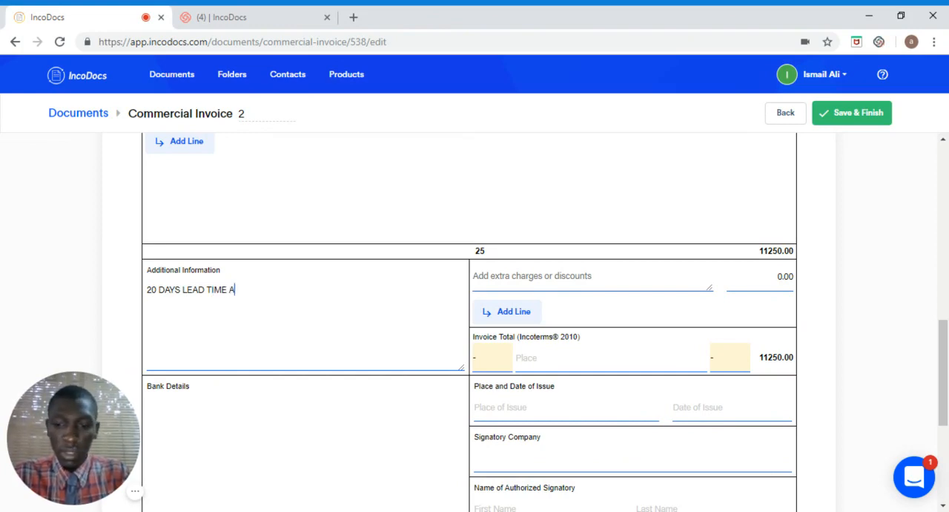
type("FTER DEPOS")
type("IT")
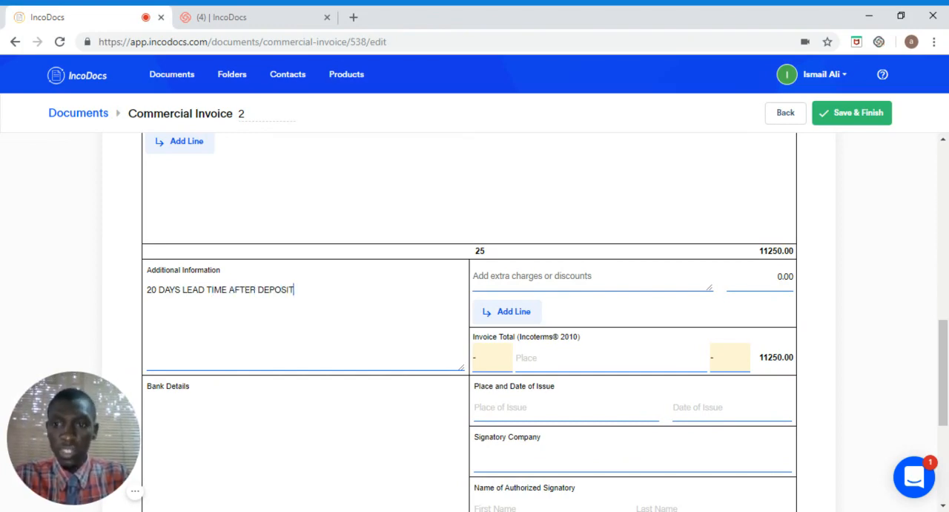
left_click_drag(203, 395, 158, 393)
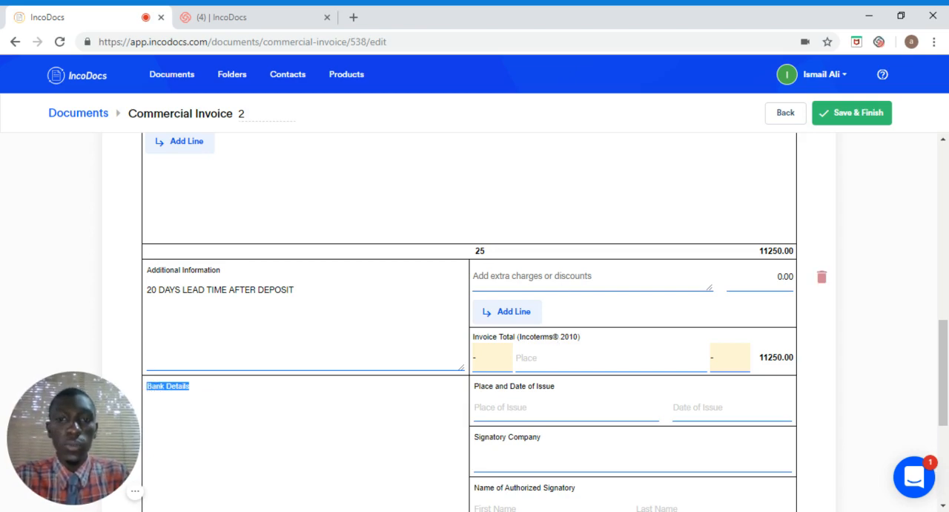
Step: Set the invoice total's Incoterm to FOB, its place to LAGOS and its currency to USD
left_click(477, 275)
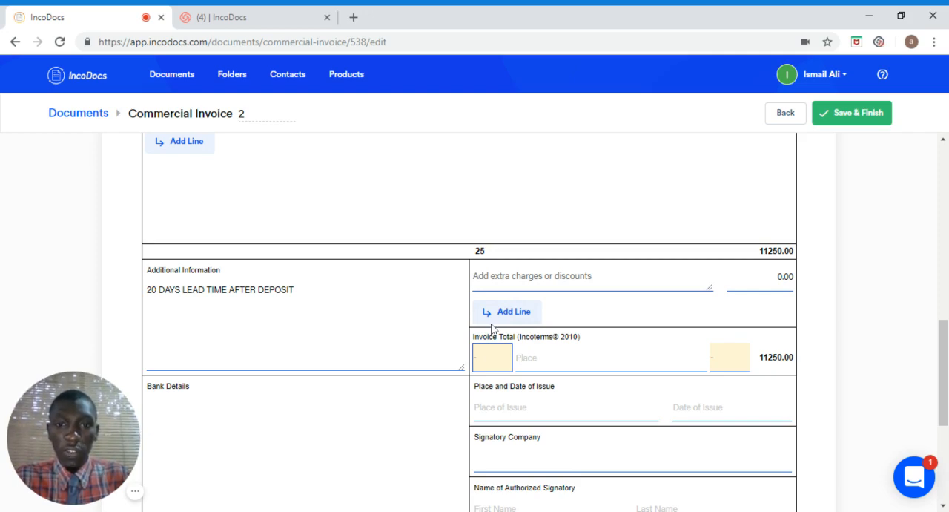
type("FOB")
key("Tab")
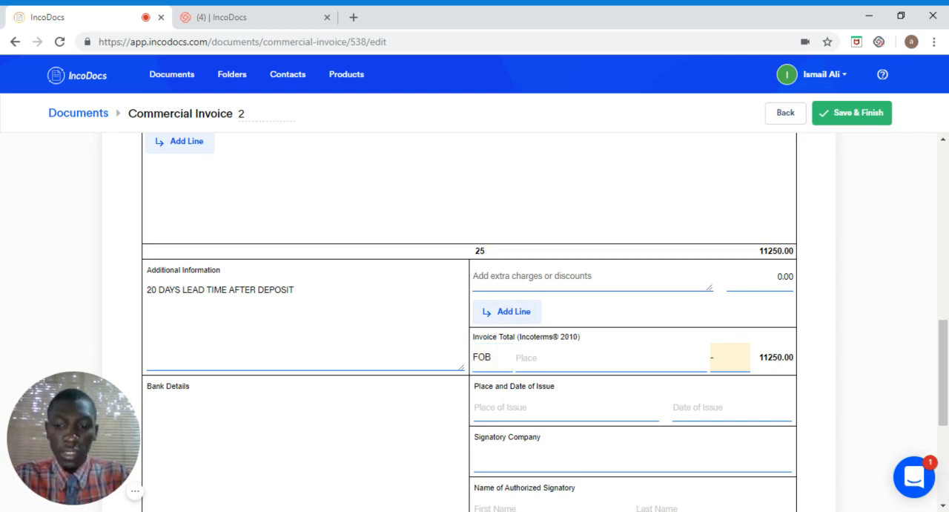
type("LAGOS")
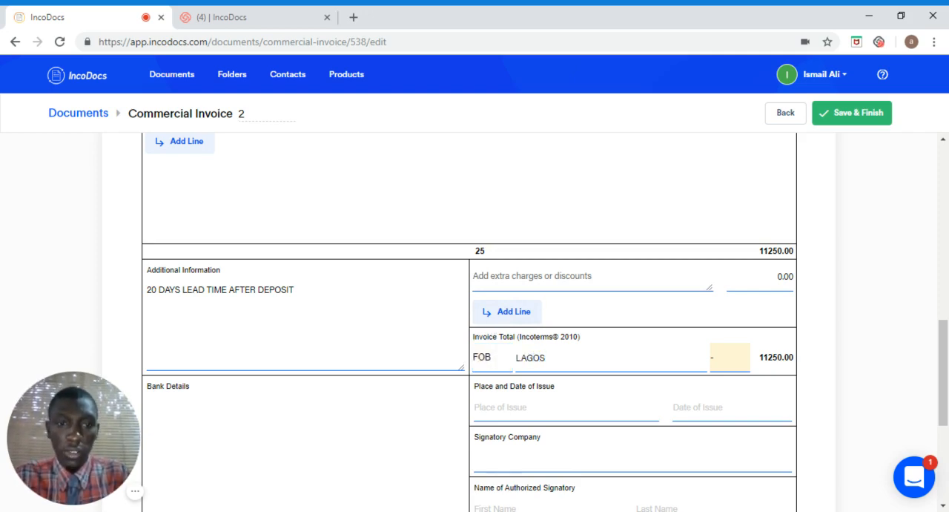
left_click(726, 367)
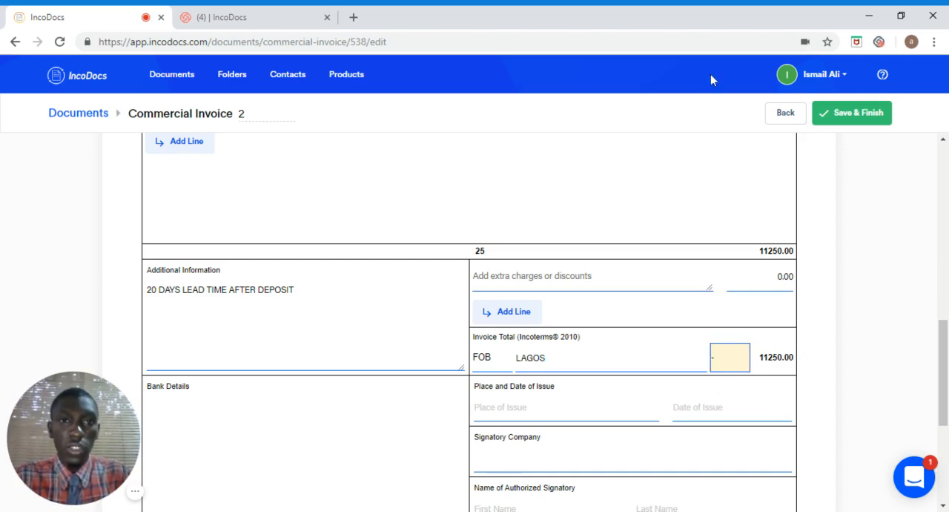
type("USD")
key("Tab")
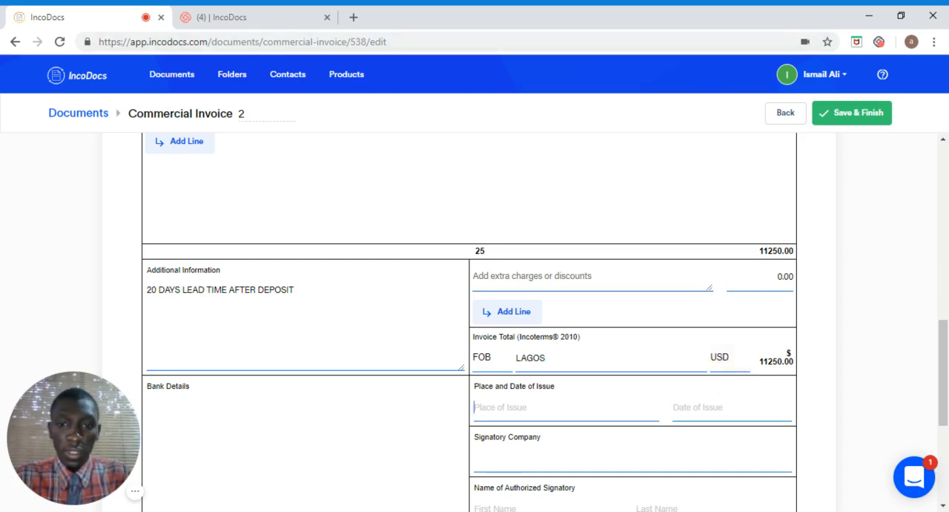
Step: Enter LAGOS as the place of issue and set the date of issue to 27 Nov 2018
type("LAGOS")
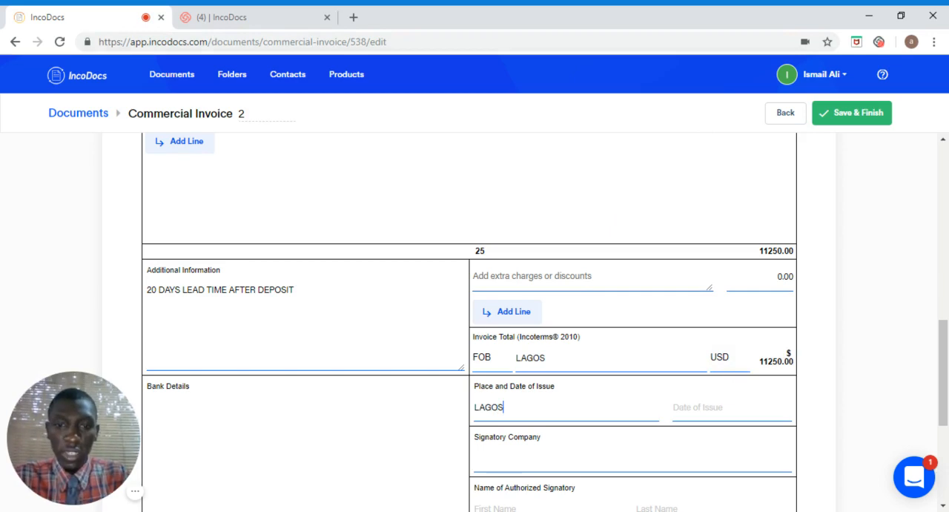
key("Tab")
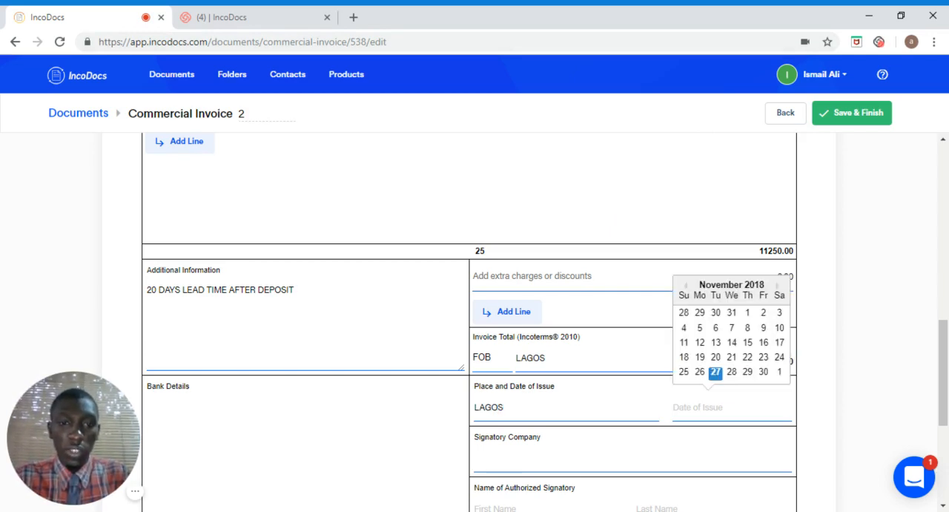
left_click(716, 372)
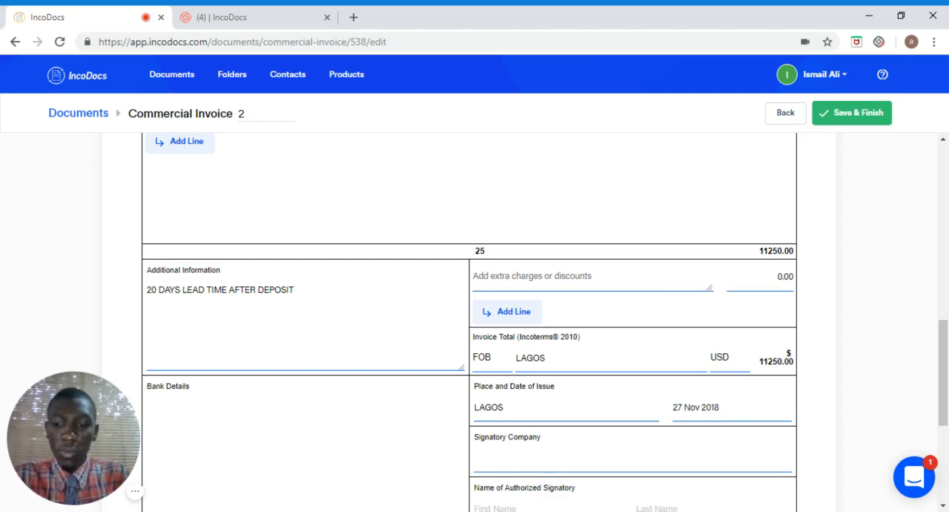
Step: Enter AFRICAN EXPORTS as the signatory company and fill in the authorized signatory's first and last name
type("AFRICAN E")
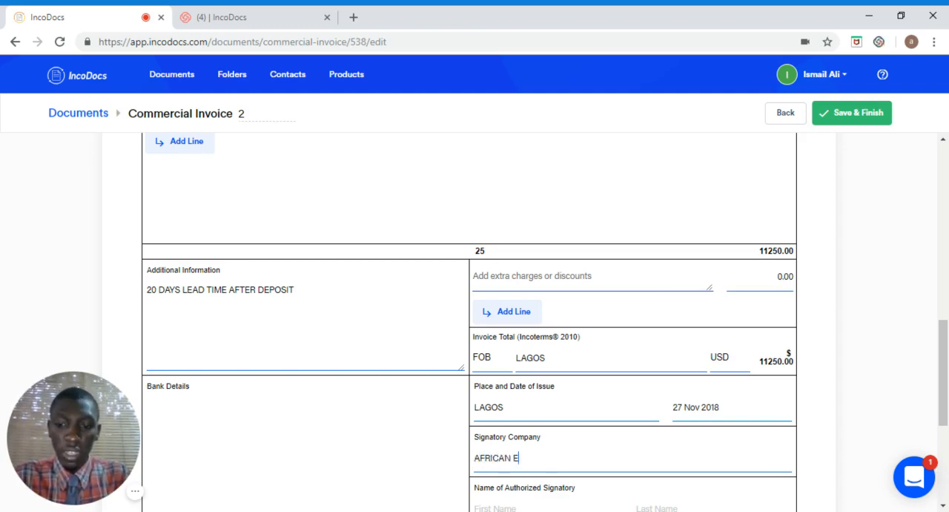
type("XPORTS")
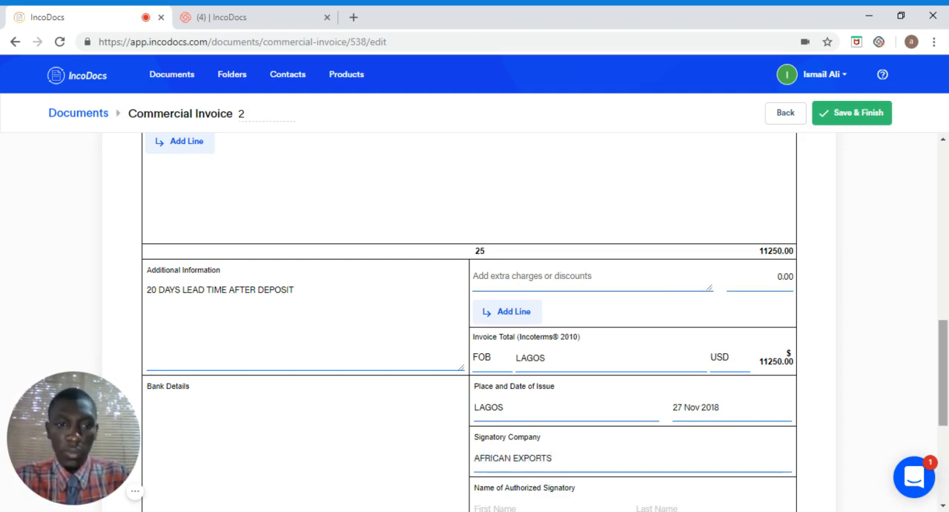
scroll(599, 413, "down", 3)
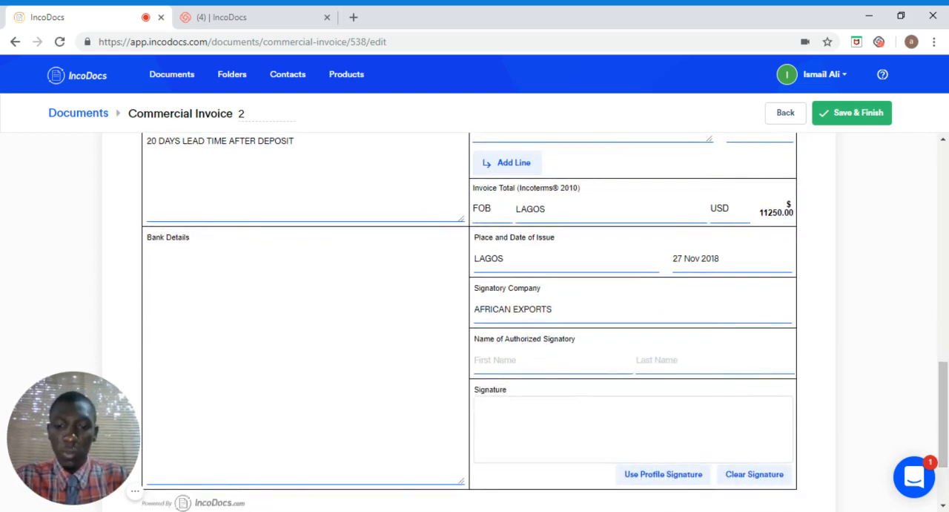
left_click(504, 360)
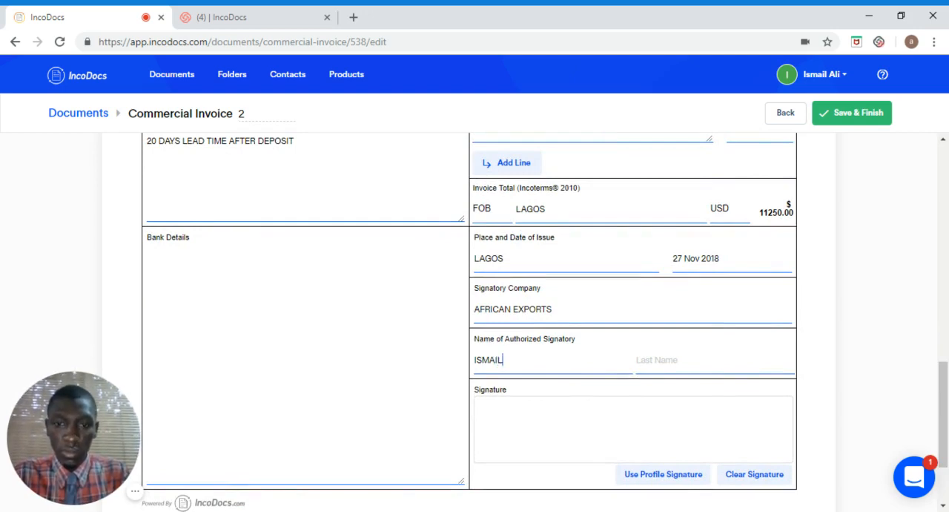
key("Tab")
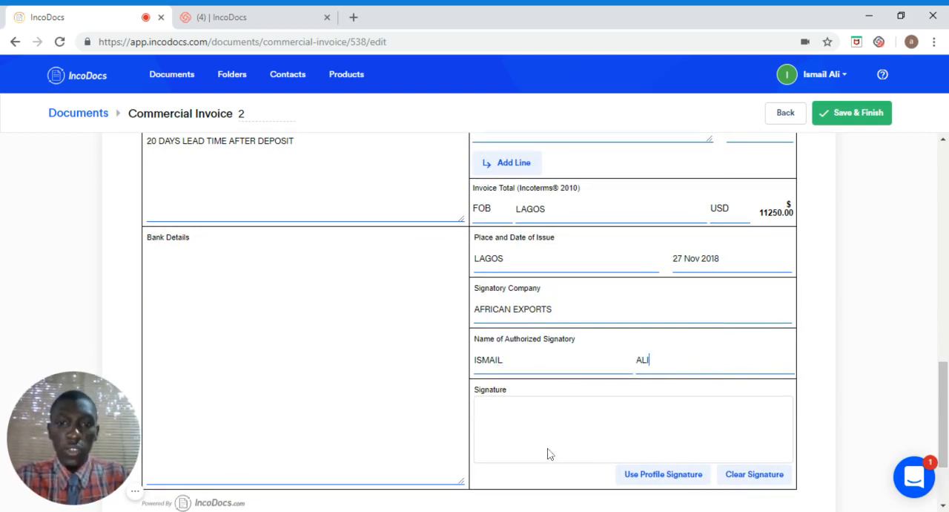
Step: Clear a trial hand-drawn signature from the signature box and sign the invoice with the stored profile signature
mouse_move(531, 433)
left_mouse_down()
mouse_move(551, 421)
mouse_move(593, 438)
mouse_move(576, 446)
mouse_move(696, 427)
left_mouse_up()
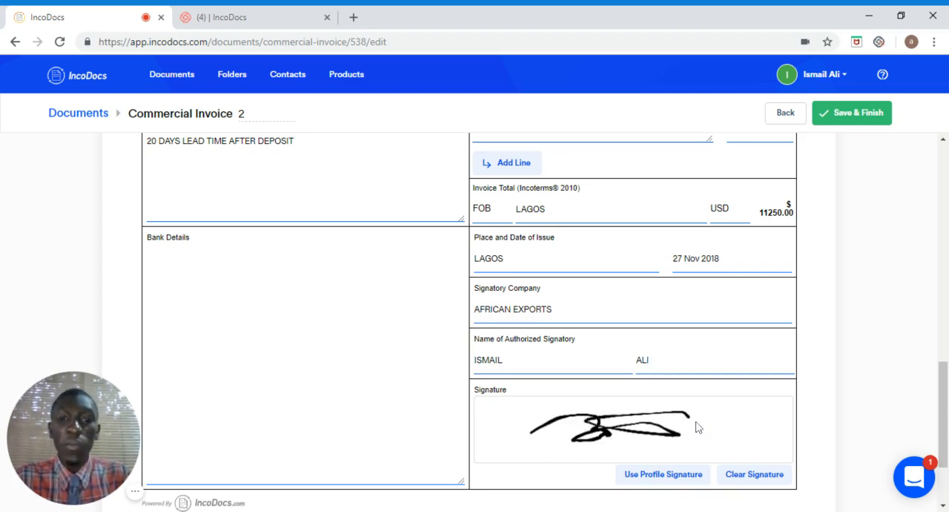
left_click(745, 478)
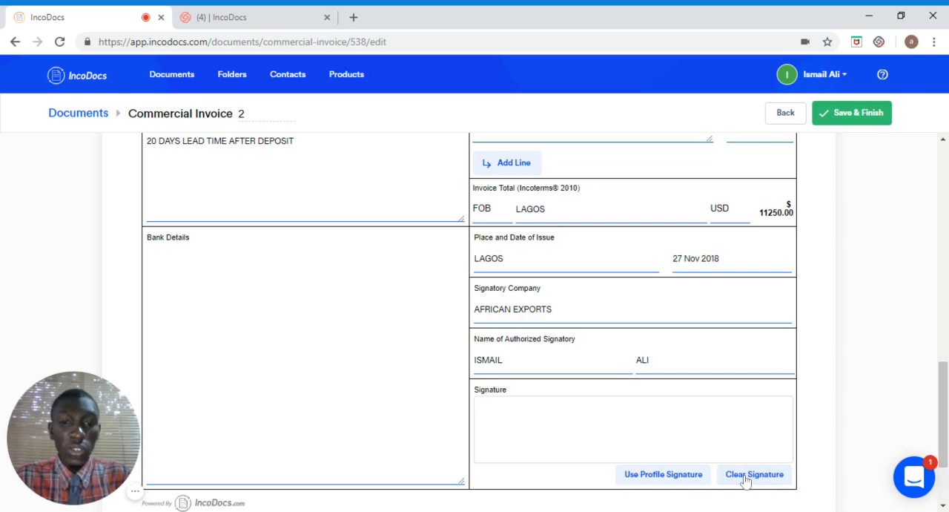
left_click(658, 475)
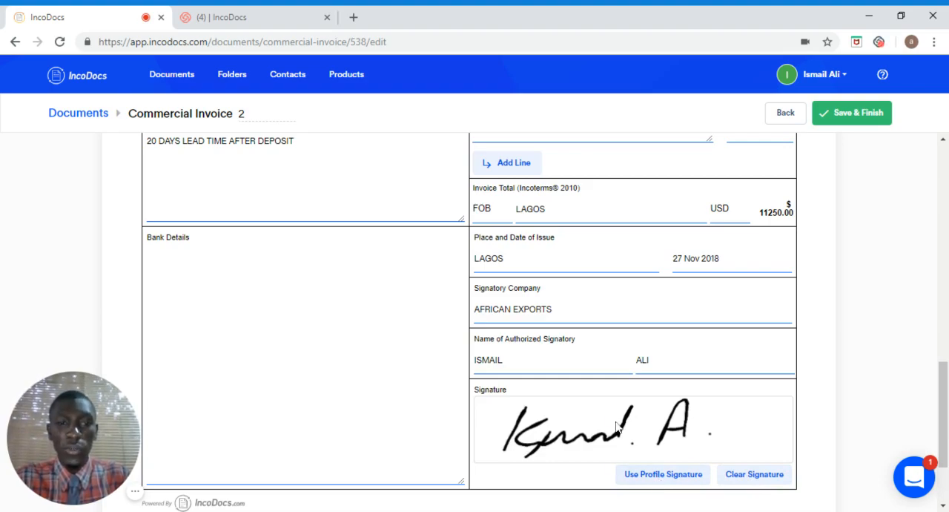
Step: Save and finish the completed commercial invoice
left_click_drag(944, 415, 944, 189)
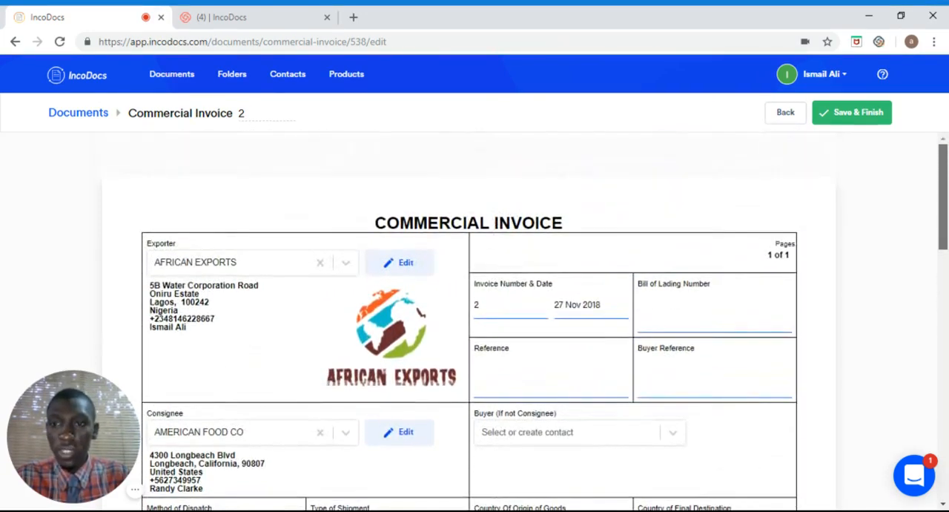
left_click(848, 117)
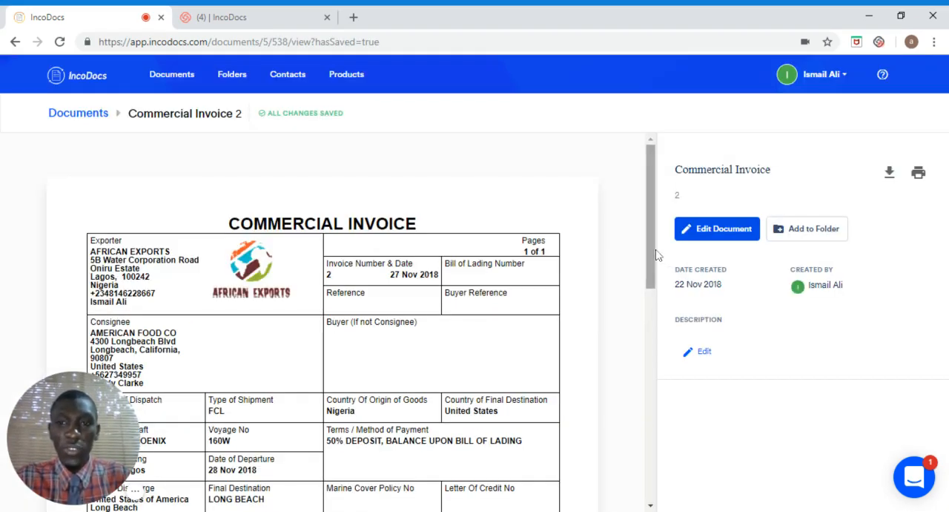
left_click_drag(650, 282, 657, 214)
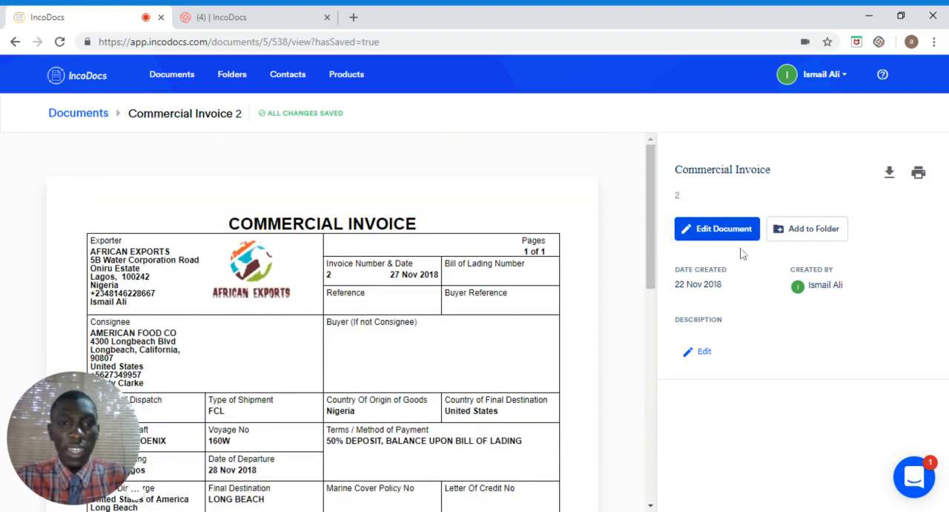
Step: Download the saved commercial invoice as a PDF and open the file to review it from header to signature
left_click(889, 178)
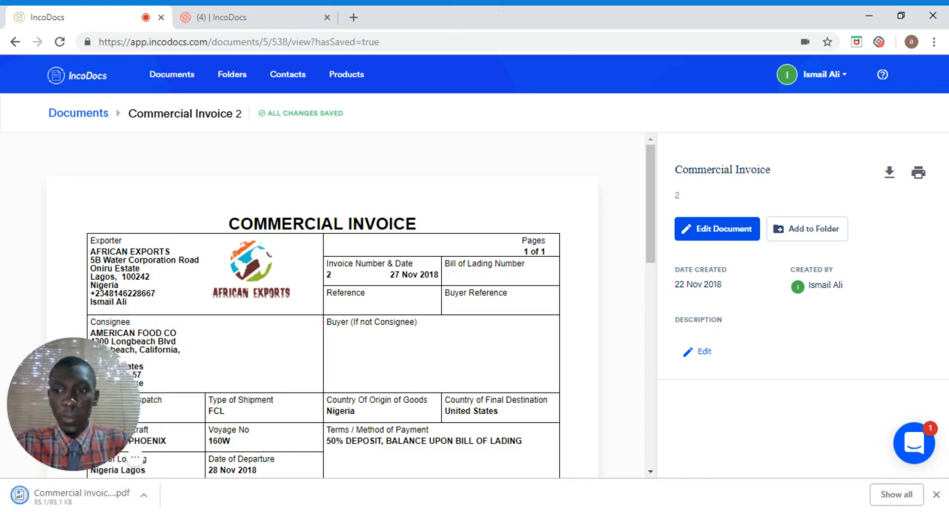
left_click(71, 498)
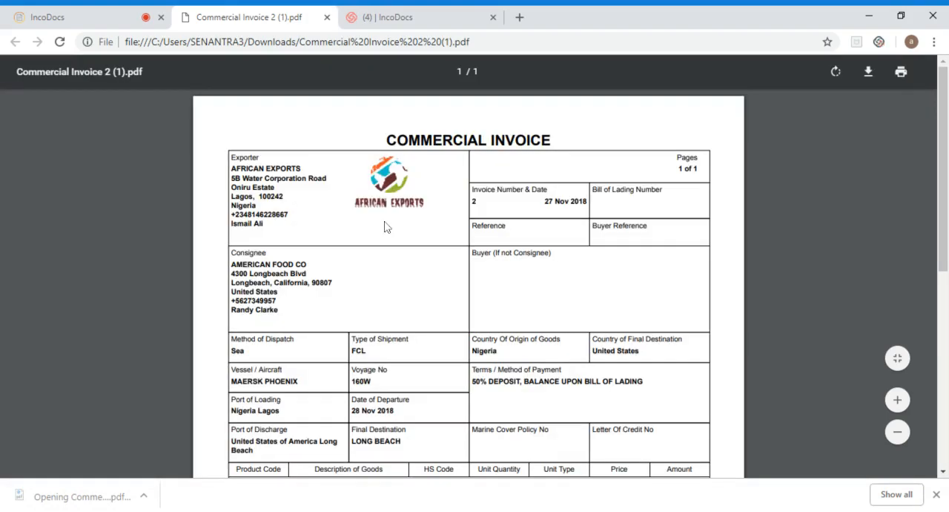
scroll(385, 227, "down", 1)
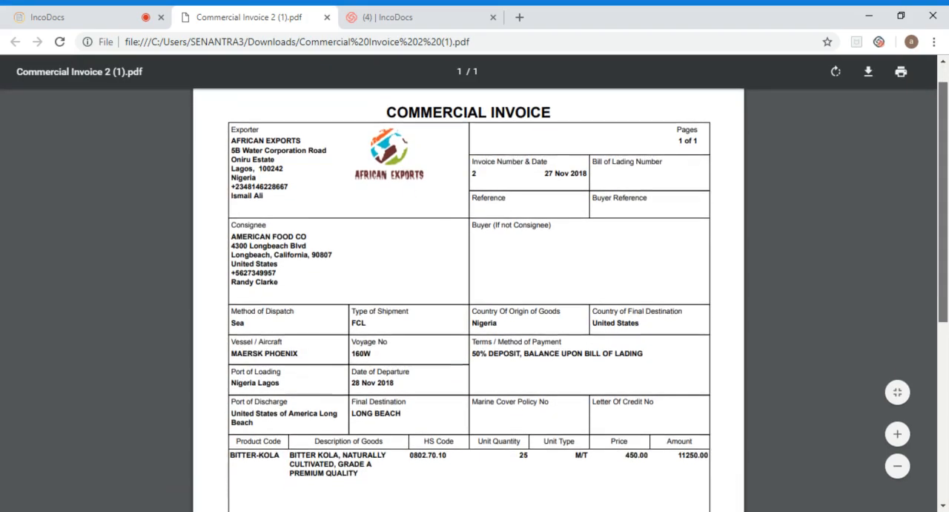
scroll(474, 282, "down", 5)
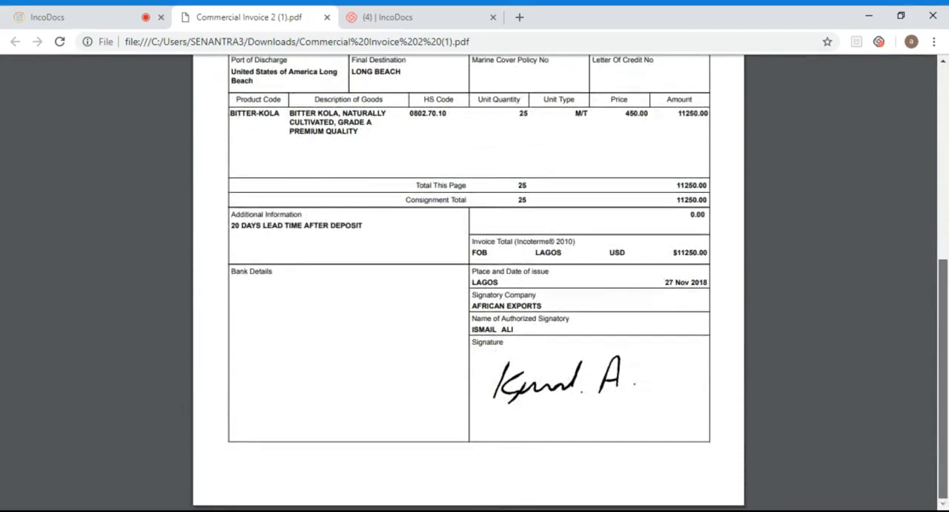
scroll(474, 282, "up", 6)
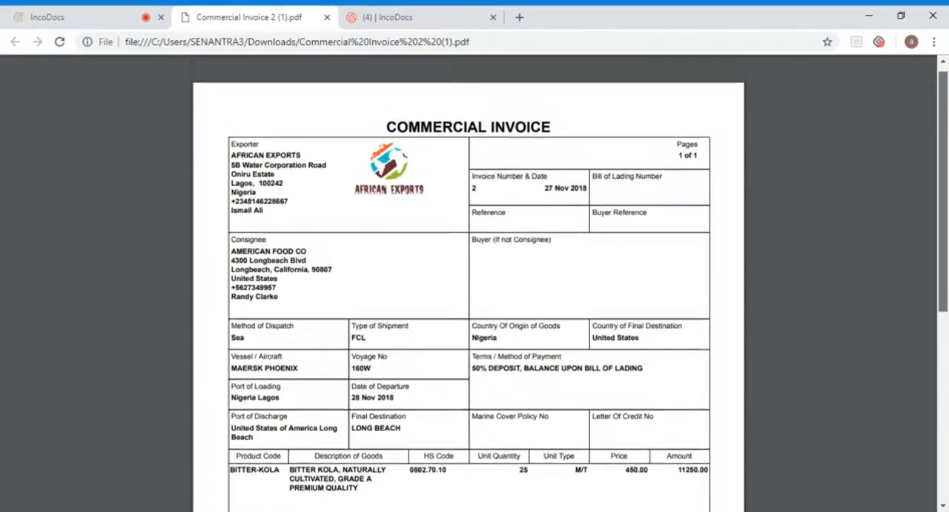